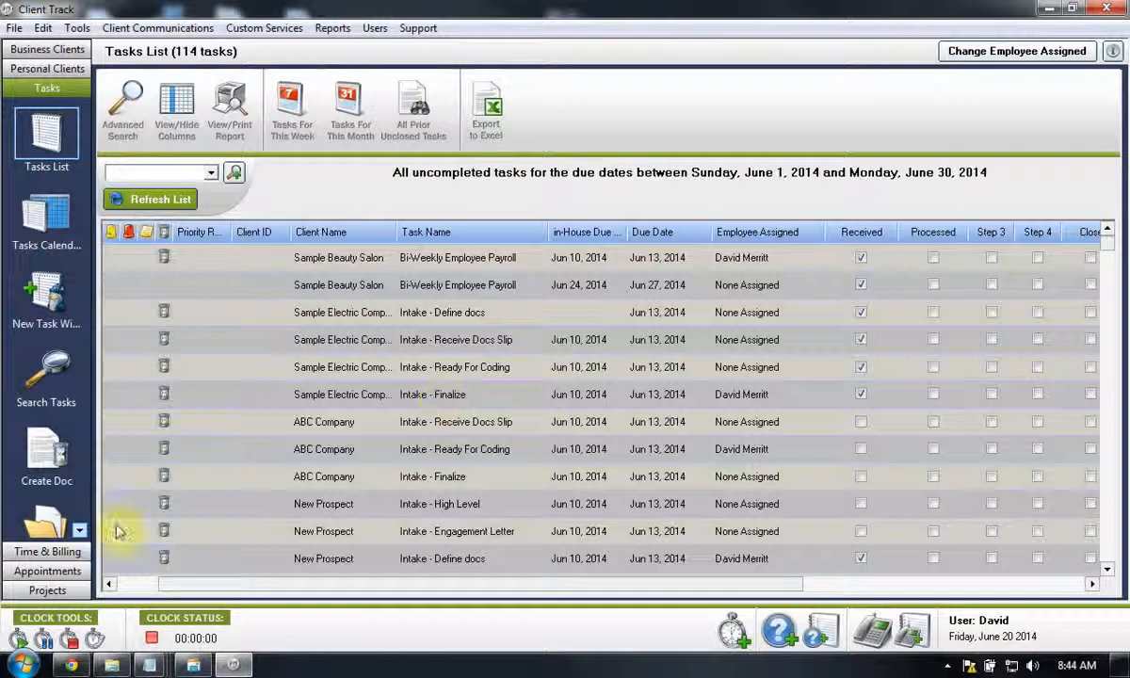
- Open the project template manager and review the details of the New project A and NTR templates
{"action": "left_click", "coordinate": [45, 591]}
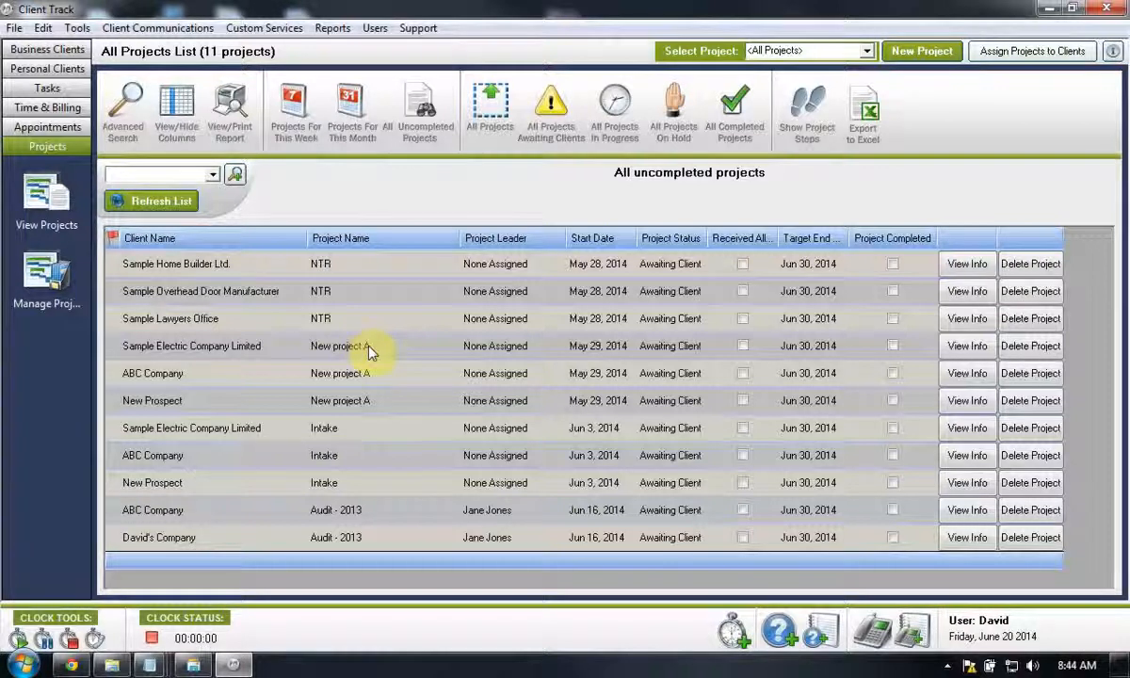
{"action": "left_click", "coordinate": [43, 299]}
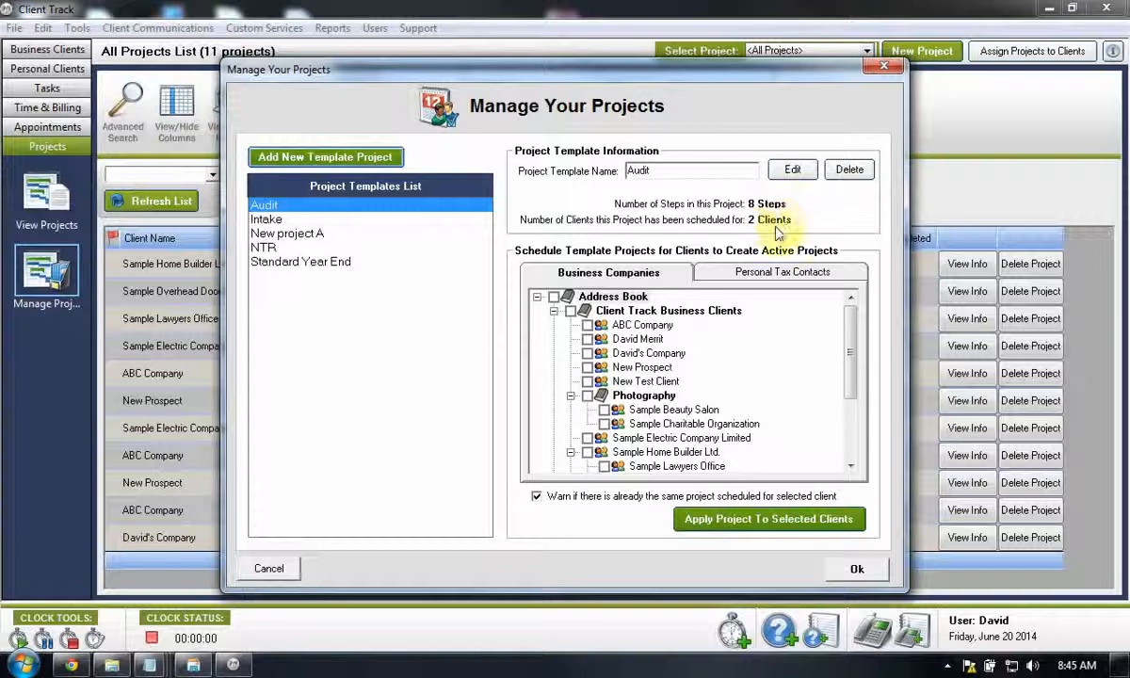
{"action": "left_click", "coordinate": [288, 235]}
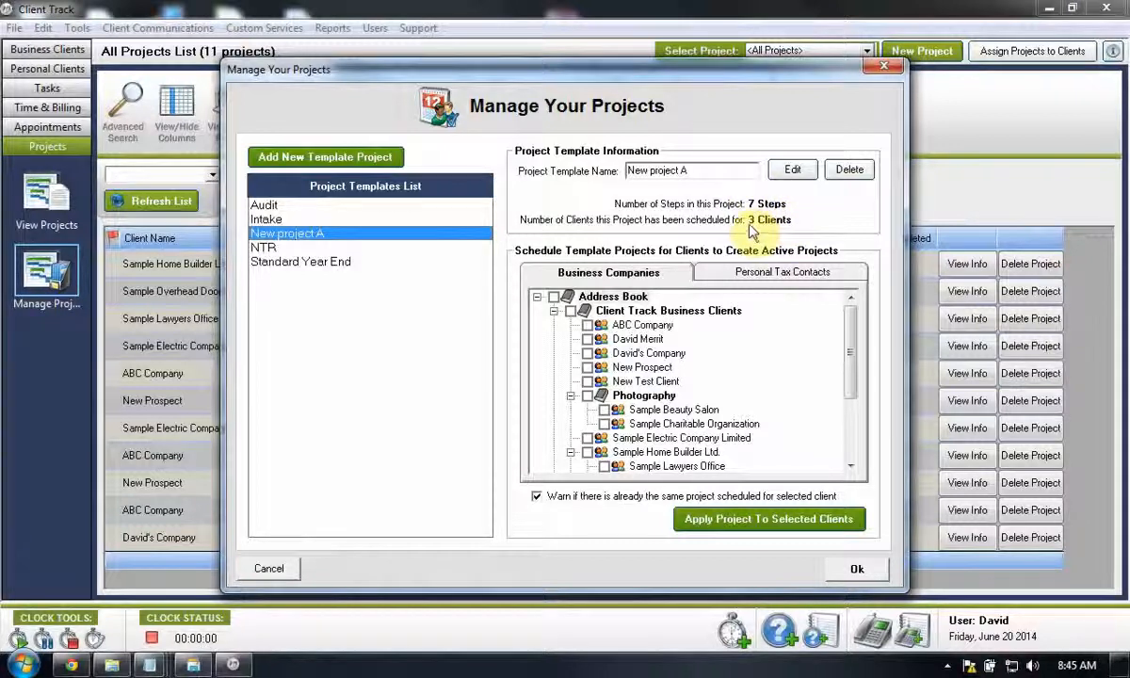
{"action": "left_click", "coordinate": [262, 249]}
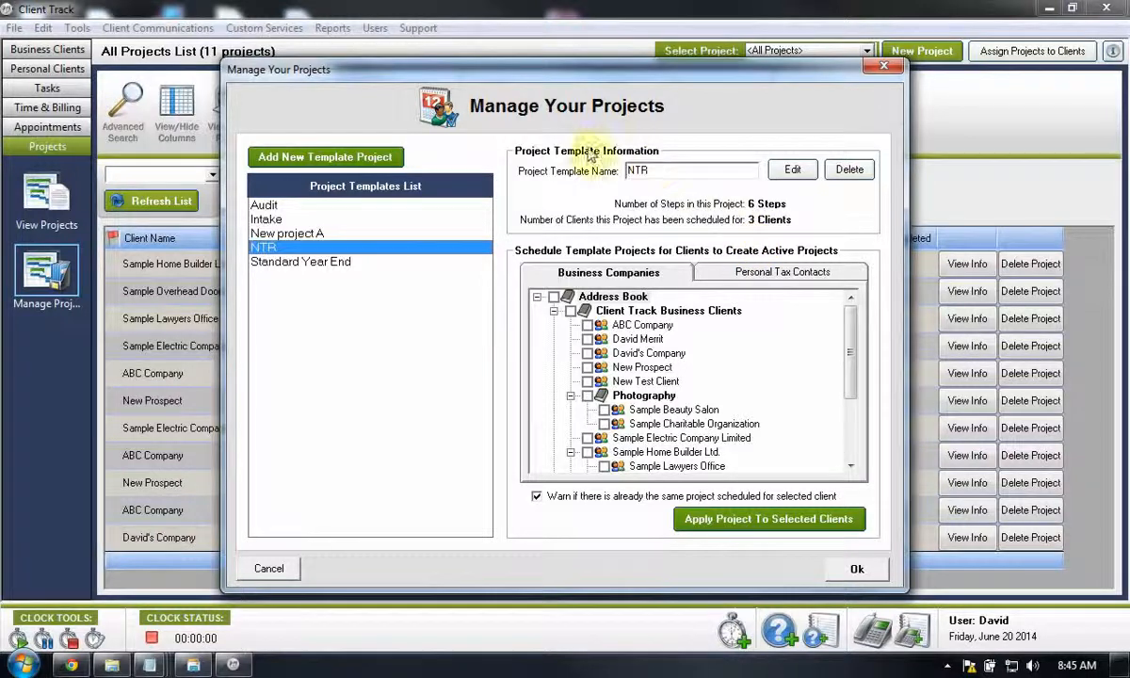
- Start a new project template and name it Engagement
{"action": "left_click", "coordinate": [320, 160]}
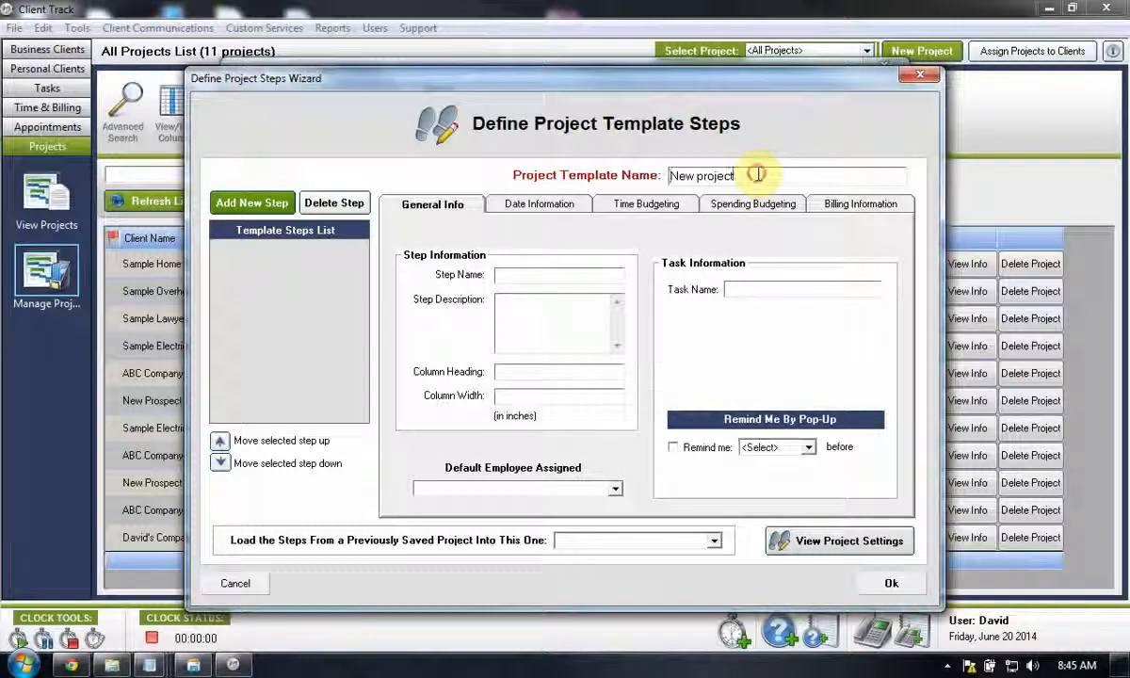
{"action": "left_click_drag", "start_coordinate": [757, 174], "coordinate": [539, 197]}
{"action": "type", "text": "En"}
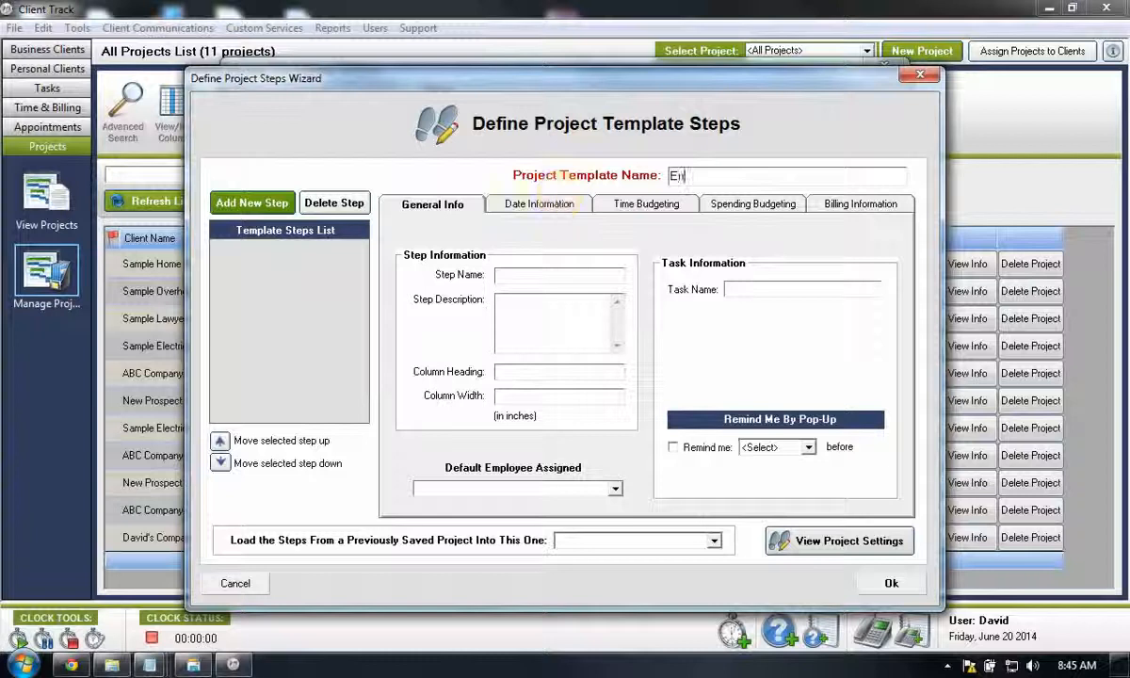
{"action": "type", "text": "gagement"}
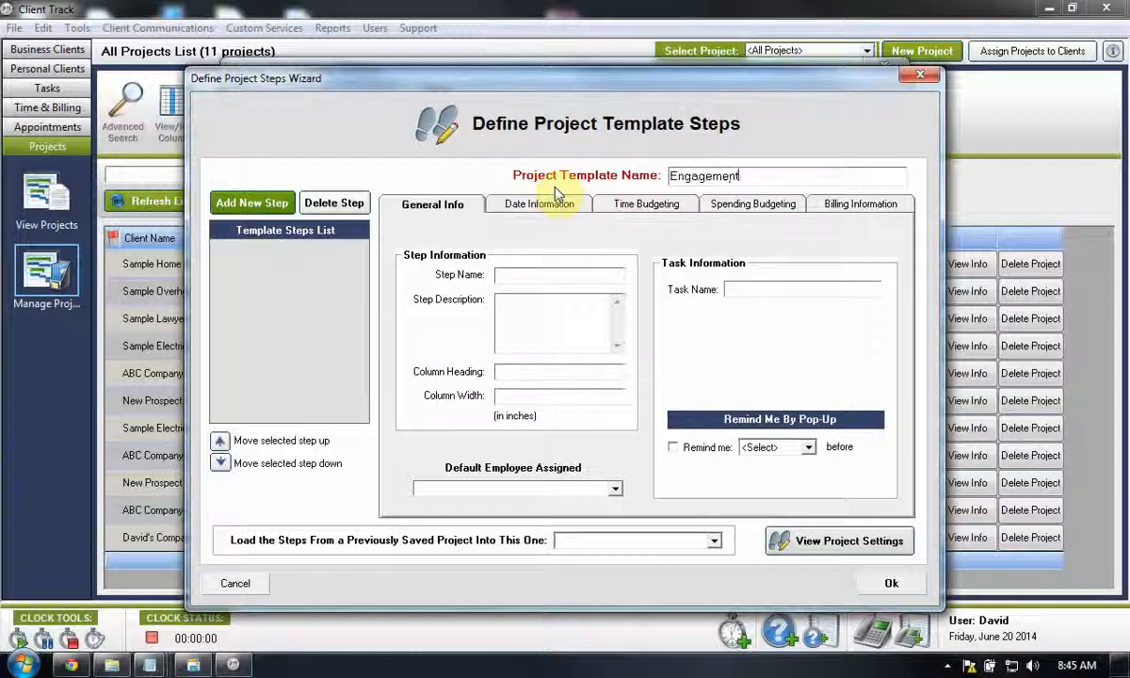
- Add four new steps to the Engagement template and name the first one Meeting
{"action": "left_click", "coordinate": [262, 203]}
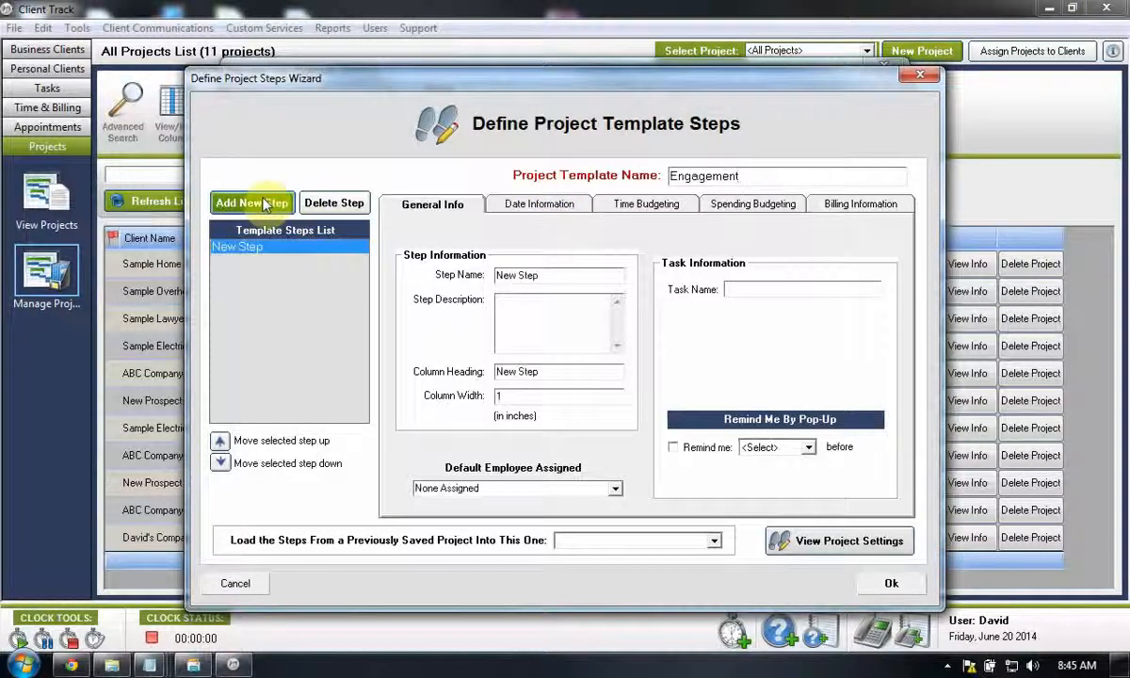
{"action": "left_click", "coordinate": [263, 204]}
{"action": "left_click", "coordinate": [264, 205]}
{"action": "left_click", "coordinate": [264, 205]}
{"action": "left_click", "coordinate": [248, 245]}
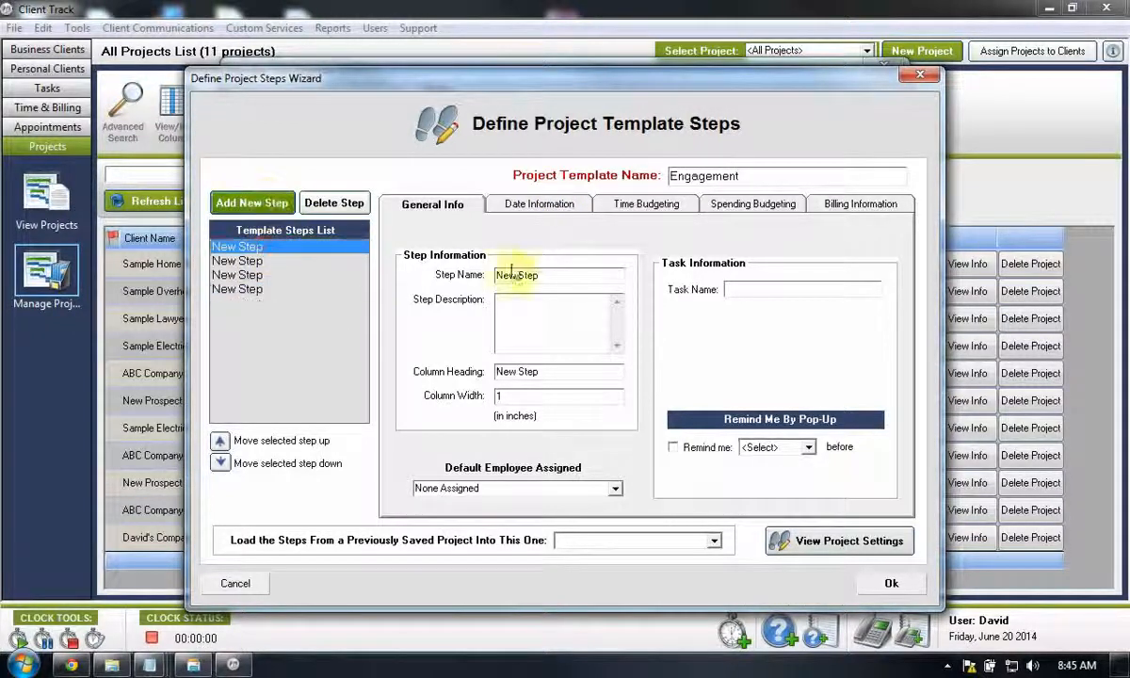
{"action": "left_click", "coordinate": [554, 273]}
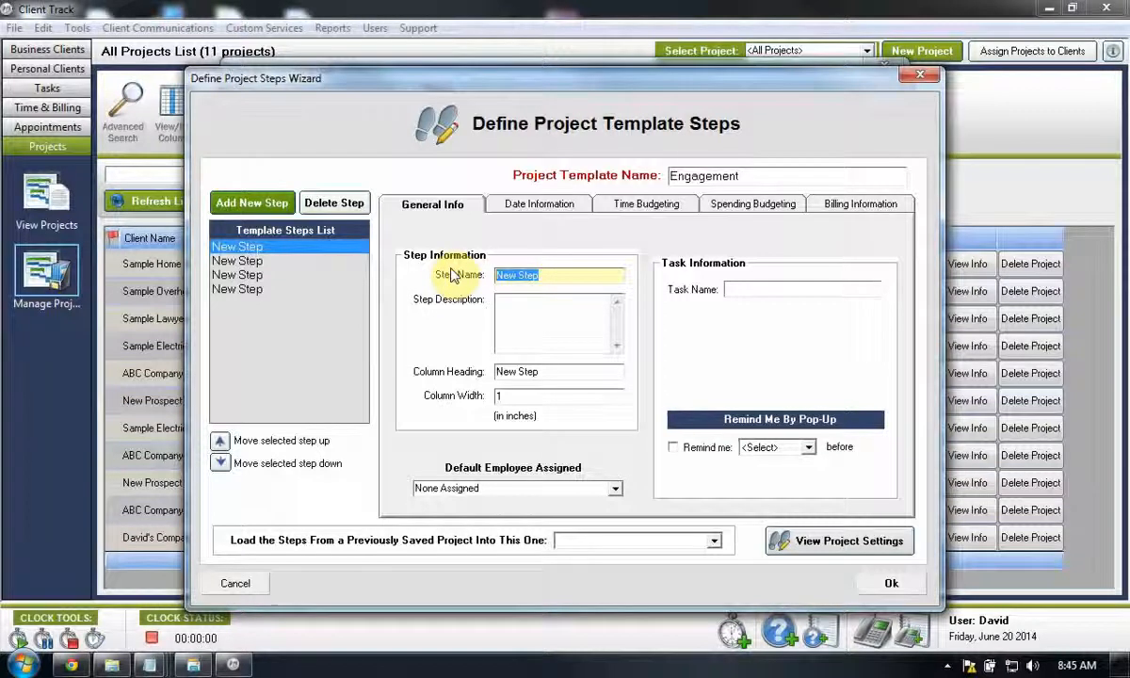
{"action": "type", "text": "Meeting"}
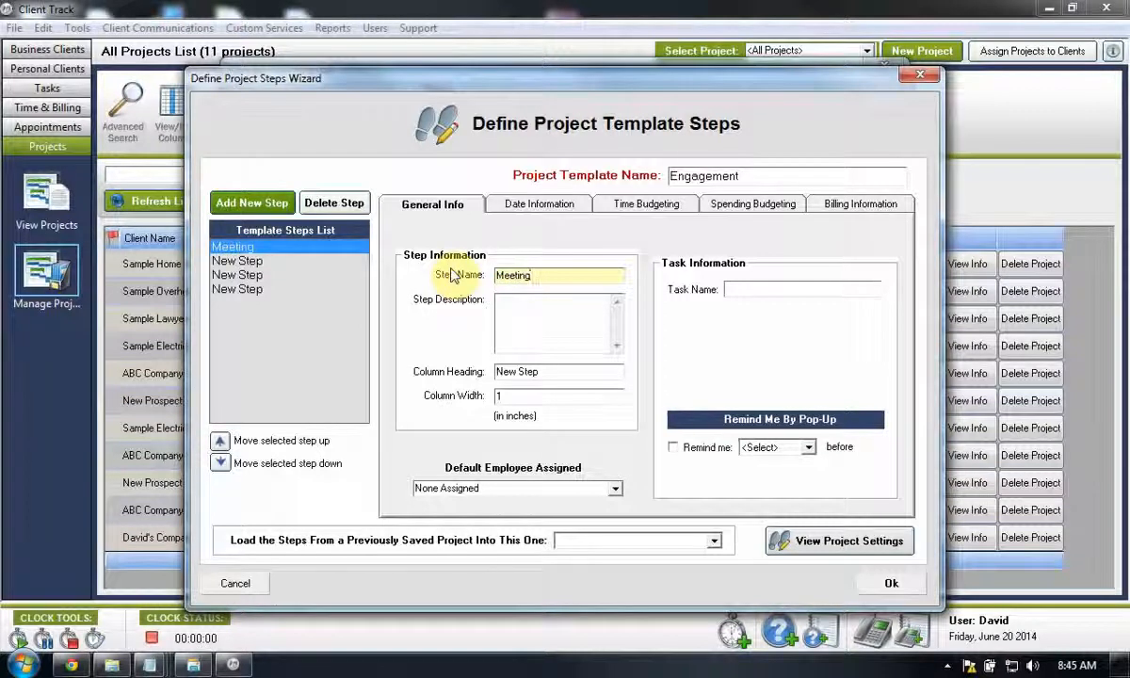
- Rename the second template step as Processing
{"action": "left_click", "coordinate": [302, 261]}
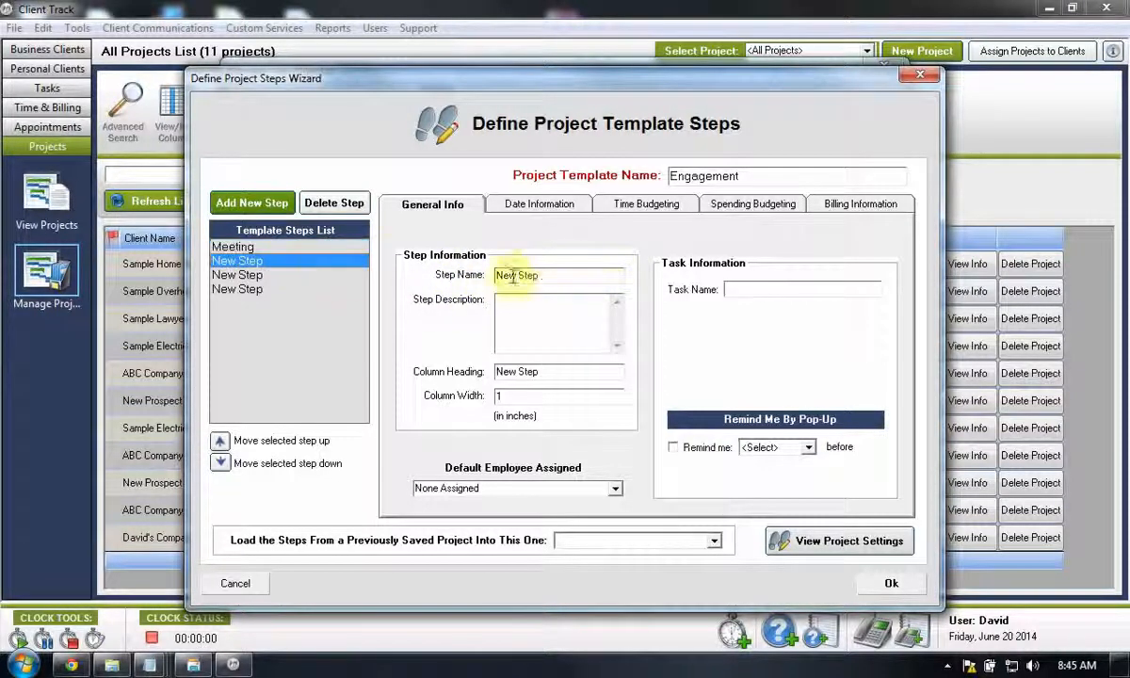
{"action": "left_click", "coordinate": [562, 275]}
{"action": "type", "text": "P"}
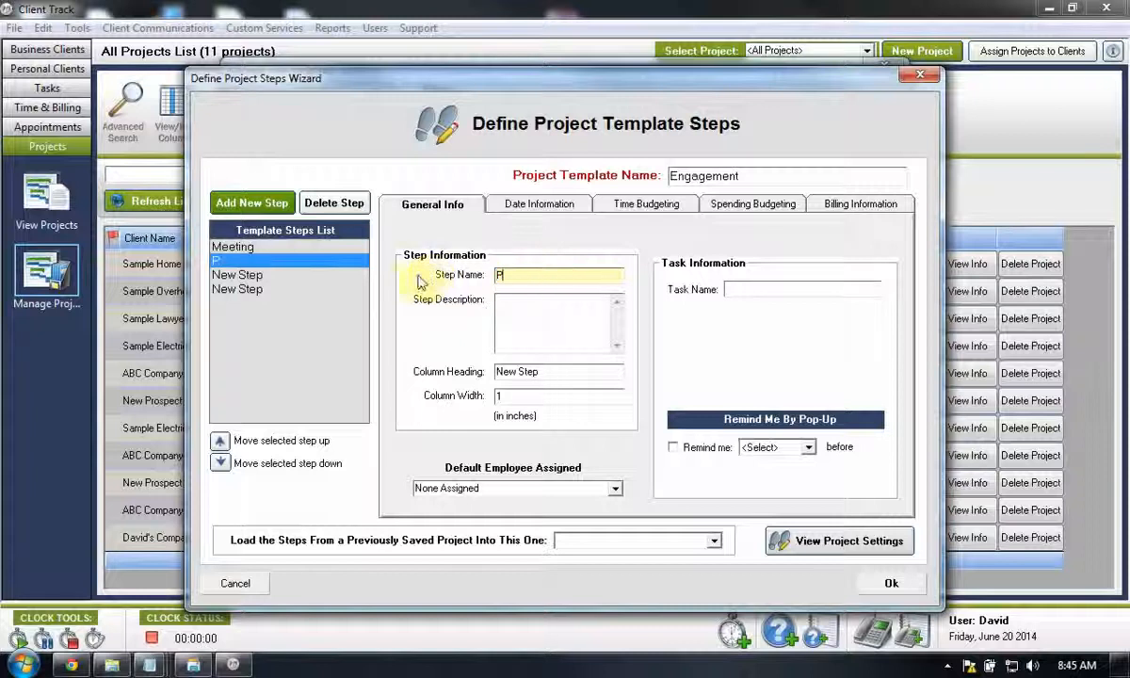
{"action": "type", "text": "rocessing"}
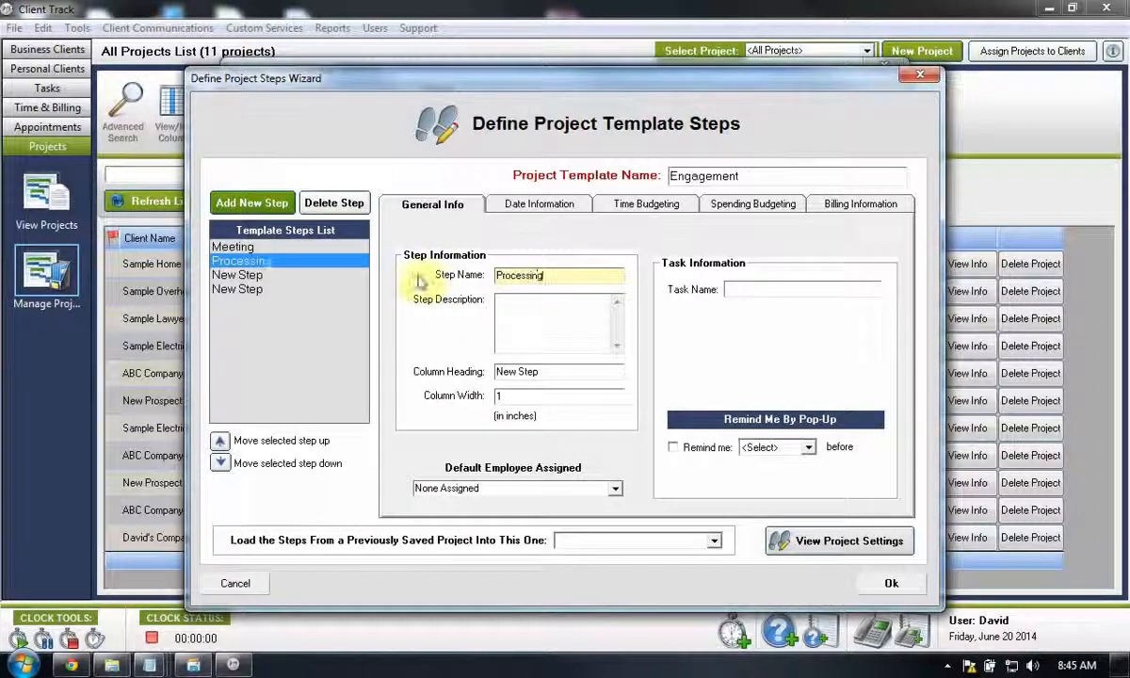
- Rename the third template step as Review
{"action": "left_click", "coordinate": [278, 275]}
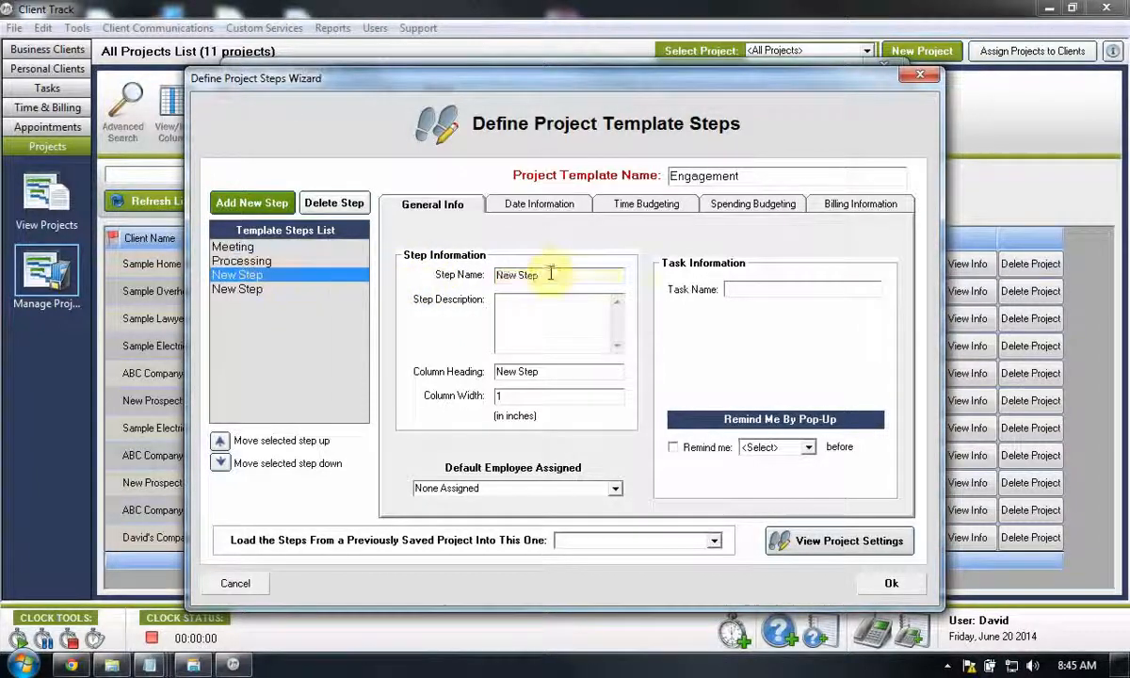
{"action": "left_click", "coordinate": [552, 275]}
{"action": "left_click_drag", "start_coordinate": [552, 275], "coordinate": [461, 277]}
{"action": "type", "text": "Re"}
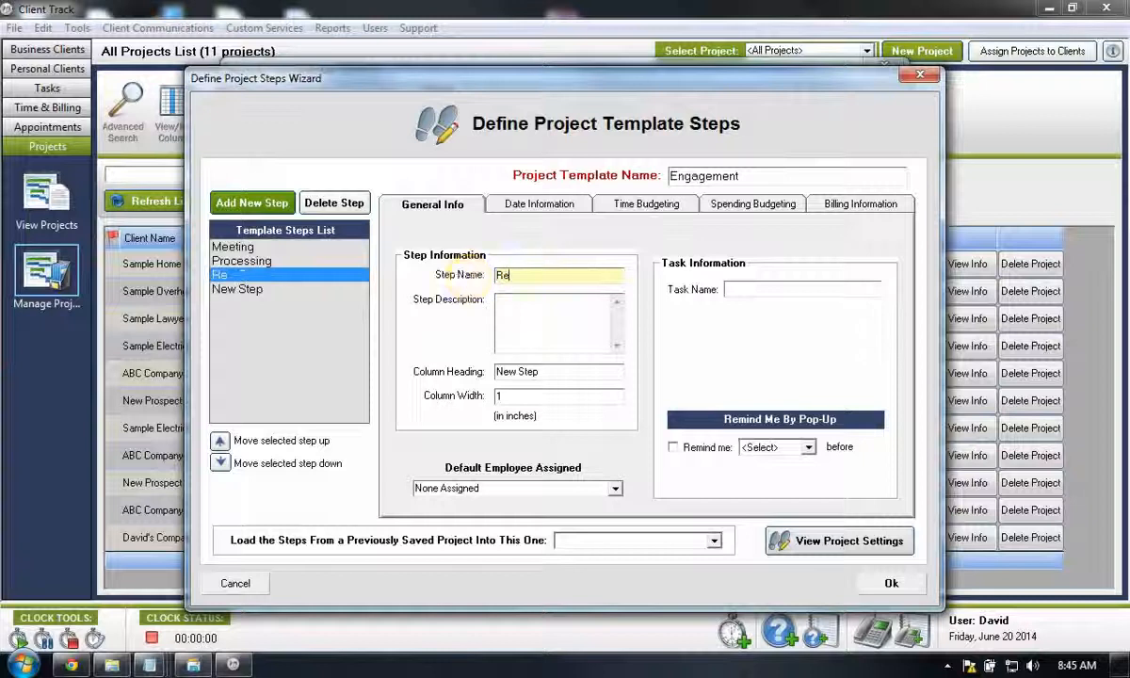
{"action": "type", "text": "view"}
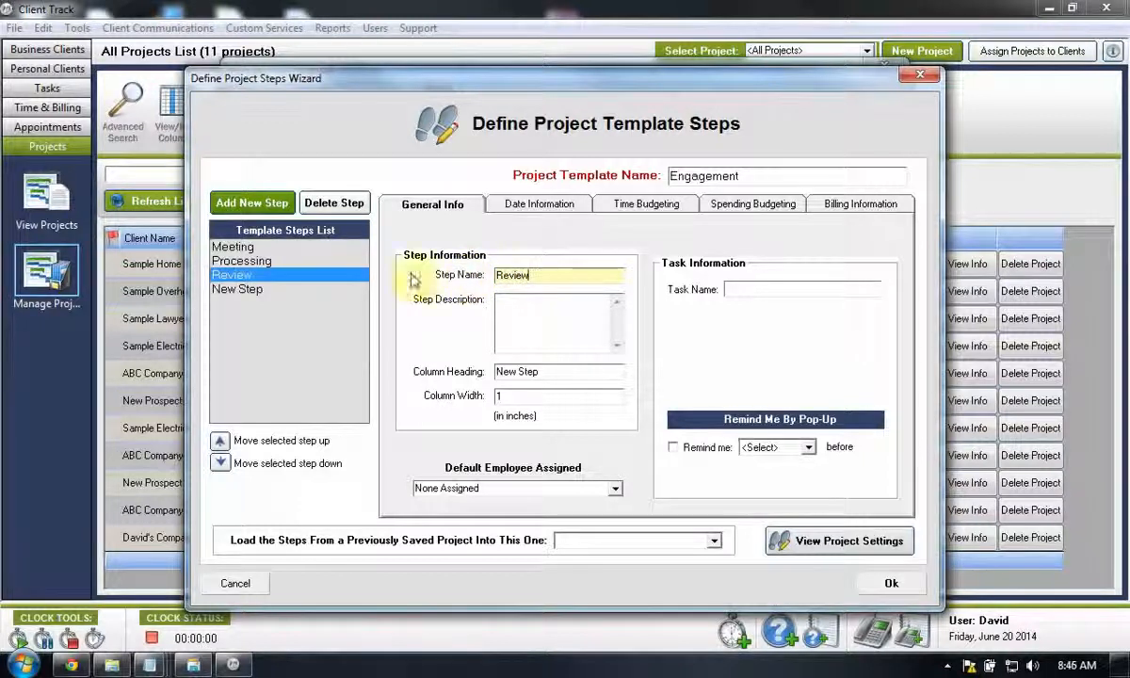
- Rename the fourth template step as Finalize
{"action": "left_click", "coordinate": [278, 289]}
{"action": "left_click_drag", "start_coordinate": [552, 275], "coordinate": [400, 276]}
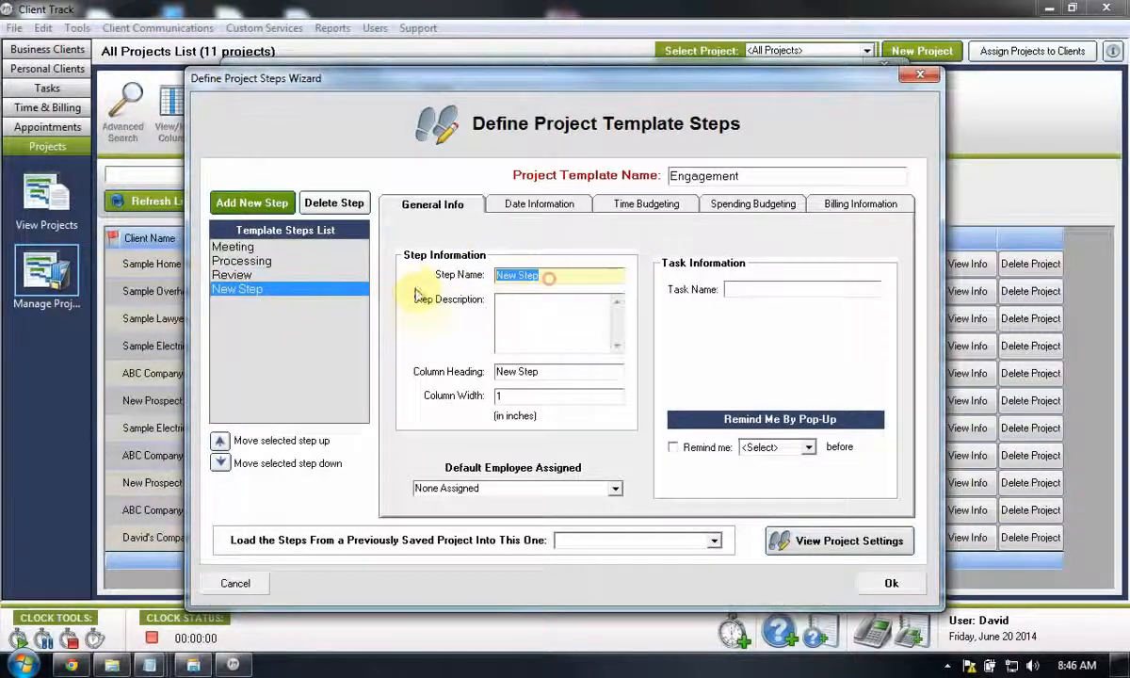
{"action": "type", "text": "Fina"}
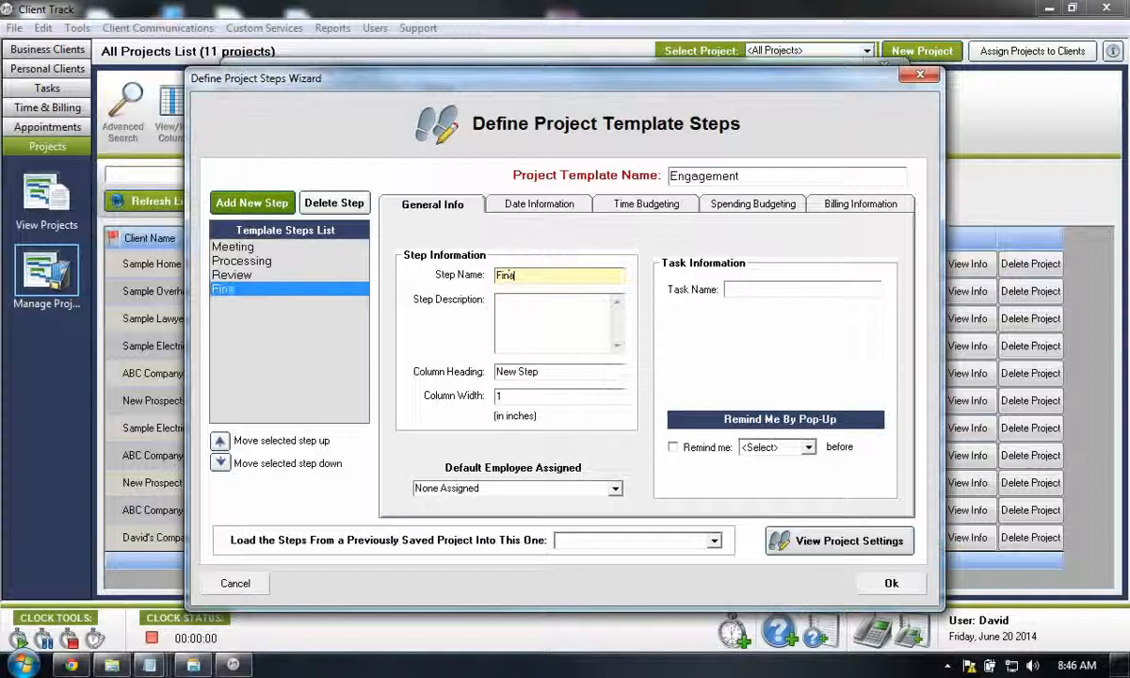
{"action": "type", "text": "lize"}
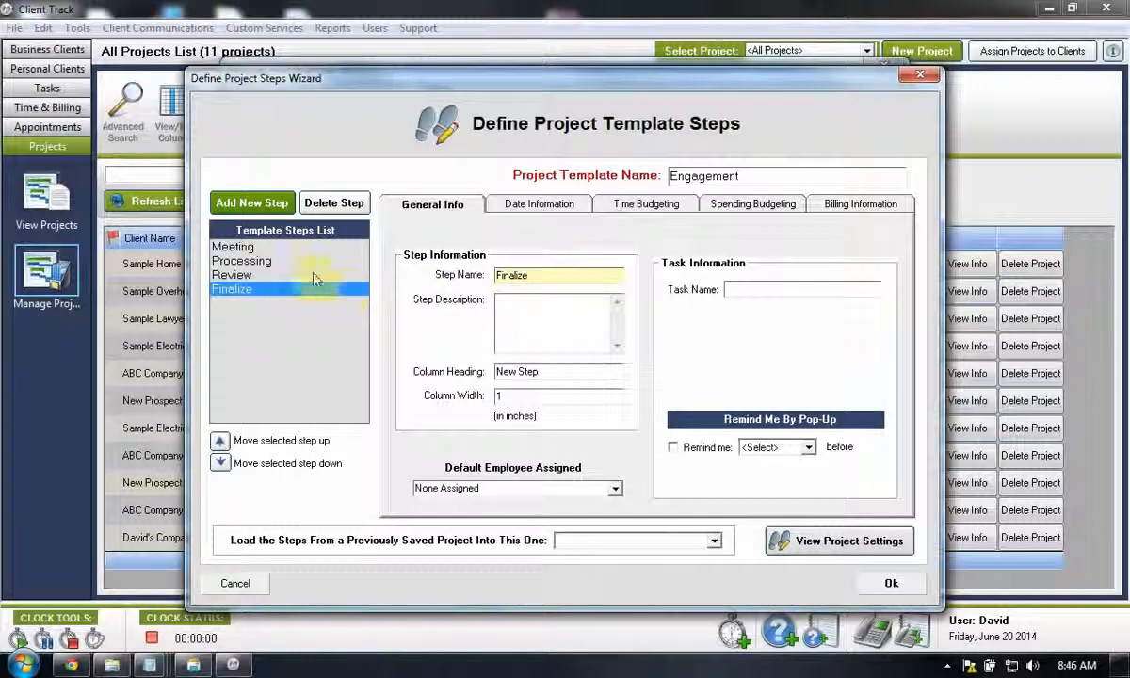
- Assign the first named employee as the Meeting step's default employee and save the template
{"action": "left_click", "coordinate": [291, 246]}
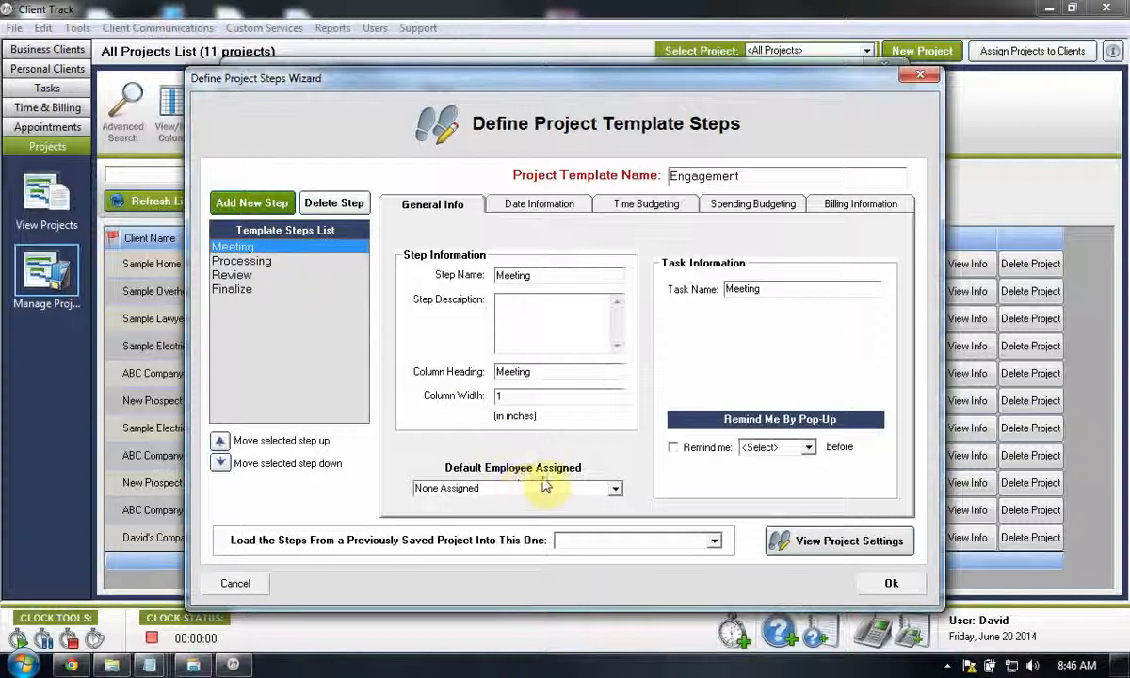
{"action": "left_click", "coordinate": [613, 488]}
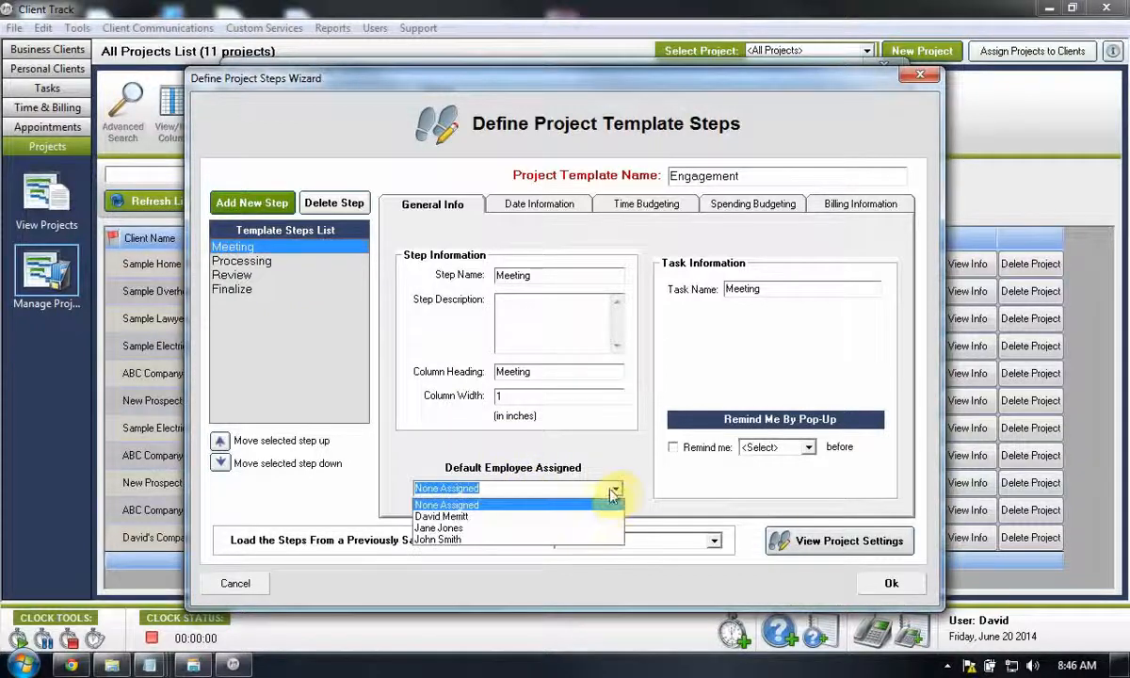
{"action": "left_click", "coordinate": [585, 516]}
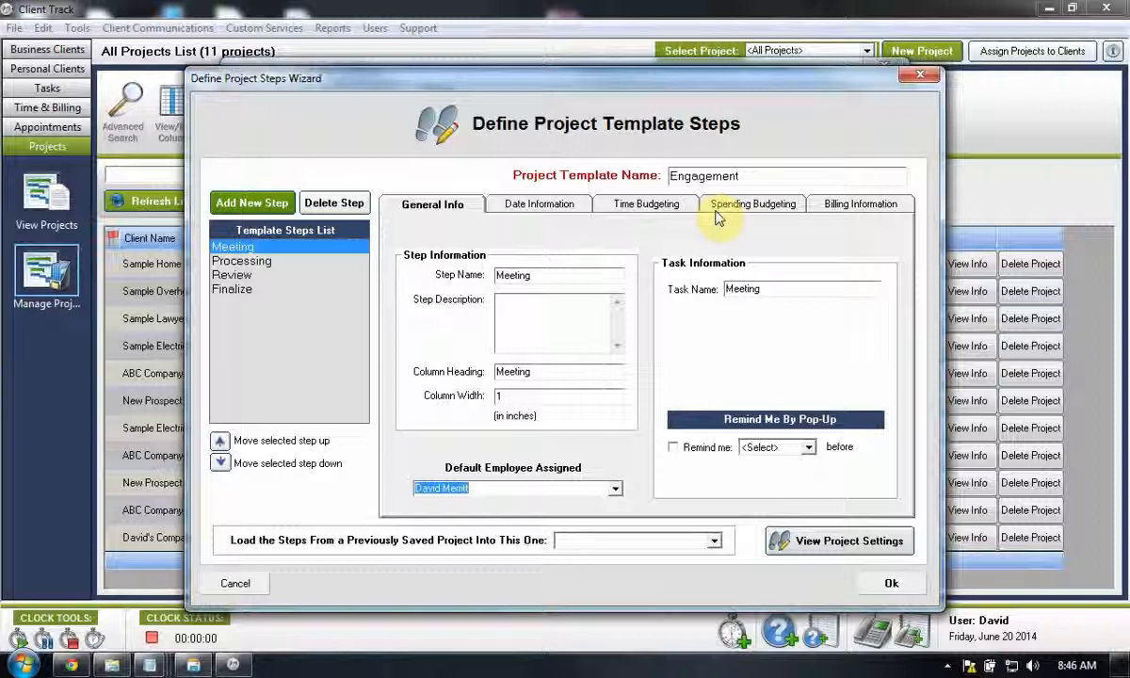
{"action": "left_click", "coordinate": [890, 583]}
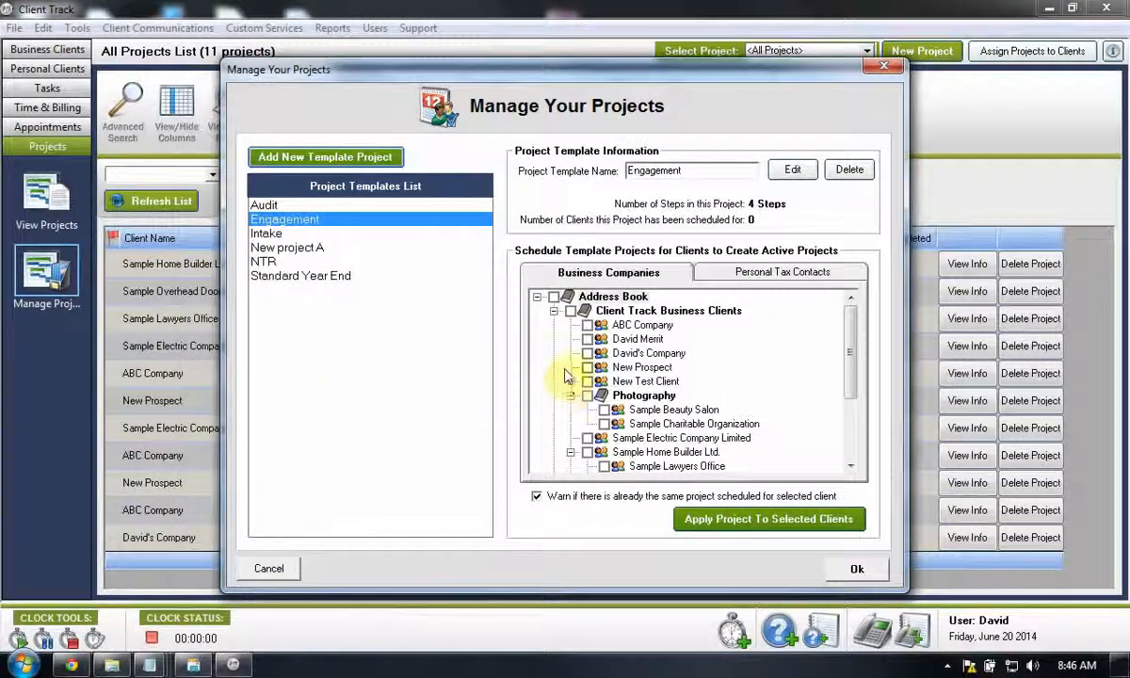
- Schedule the Engagement project for ABC Company and the client listed just below it, using the same schedule settings for both, and close the template manager
{"action": "left_click", "coordinate": [586, 325]}
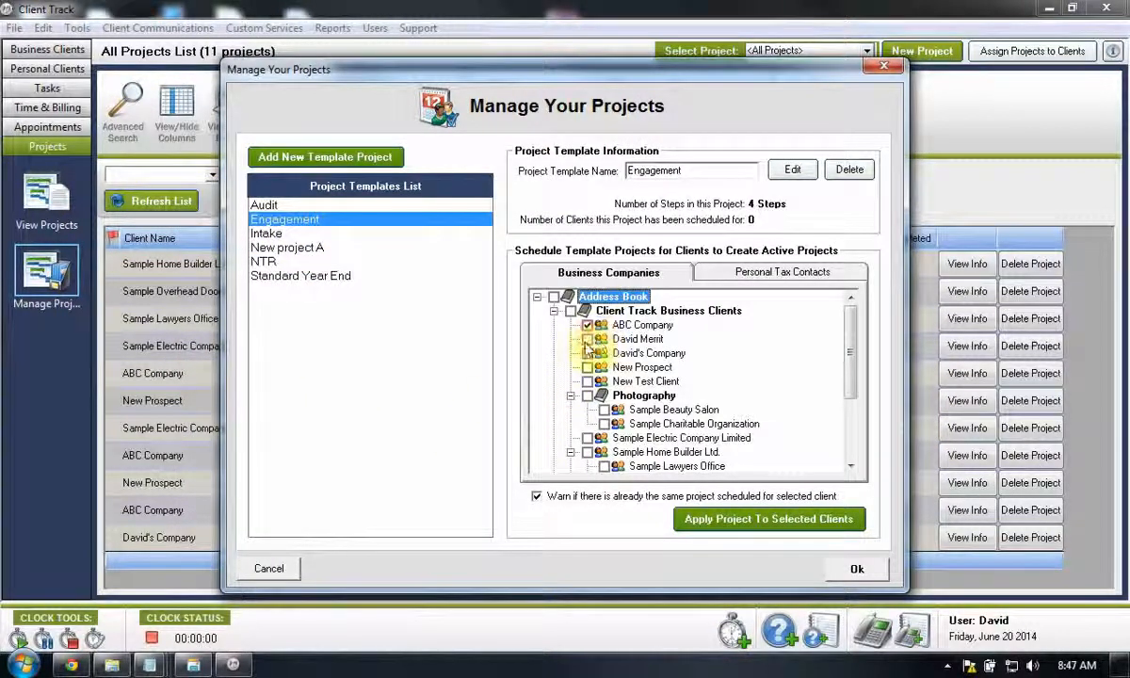
{"action": "left_click", "coordinate": [587, 339]}
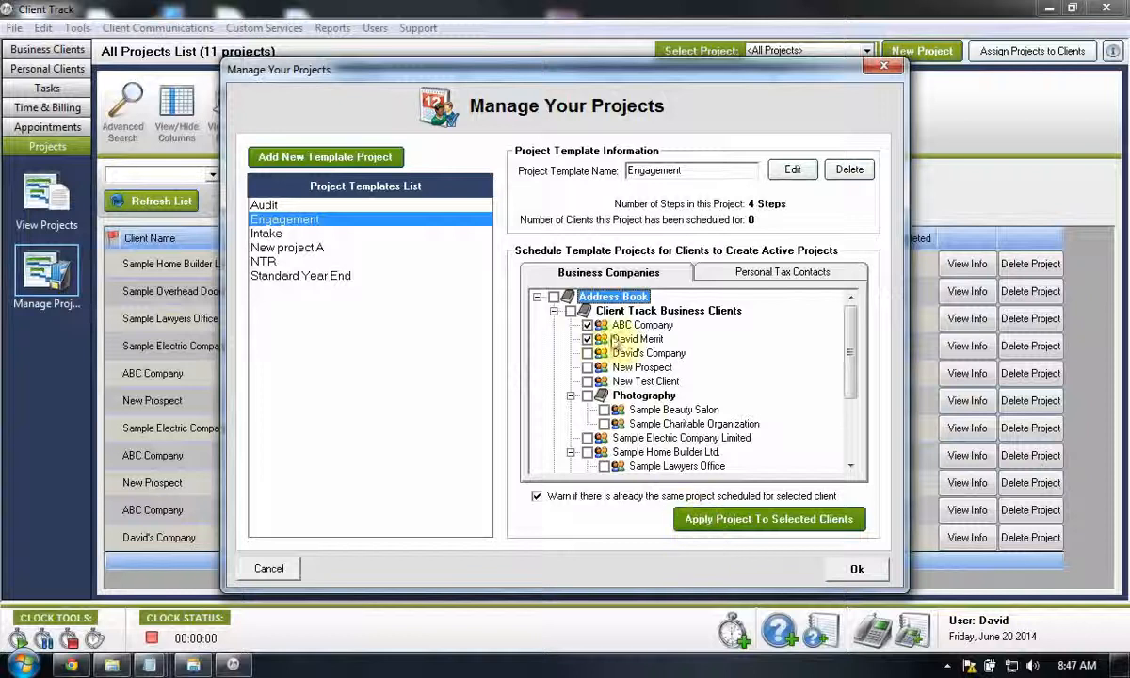
{"action": "left_click", "coordinate": [678, 518]}
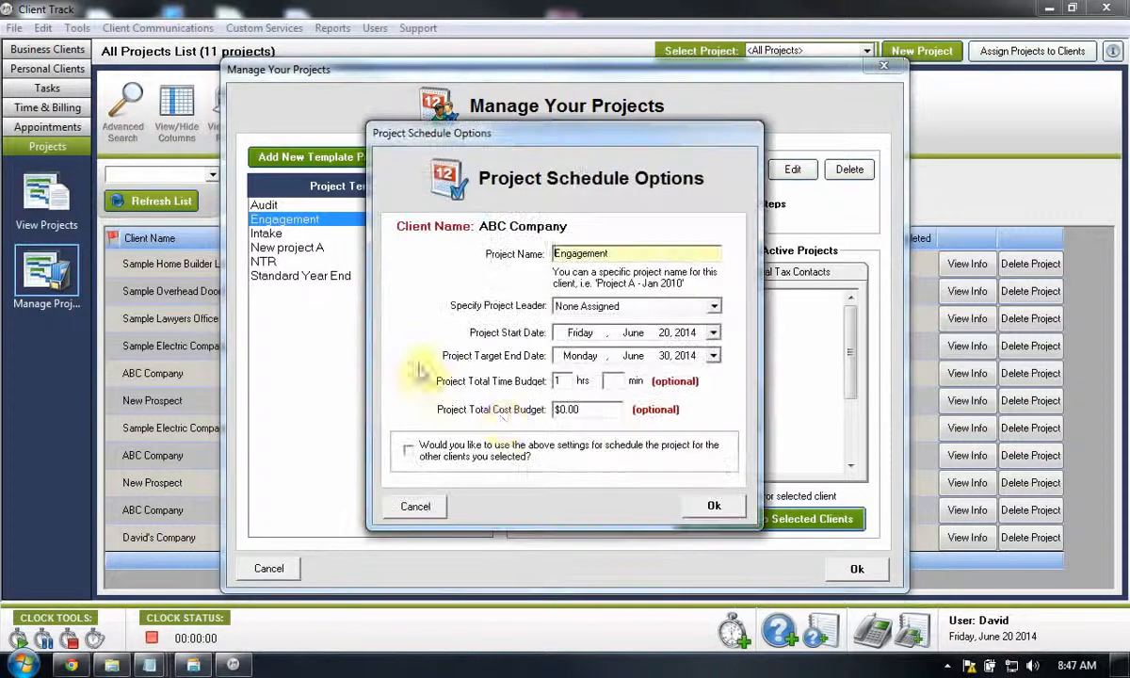
{"action": "left_click", "coordinate": [538, 450]}
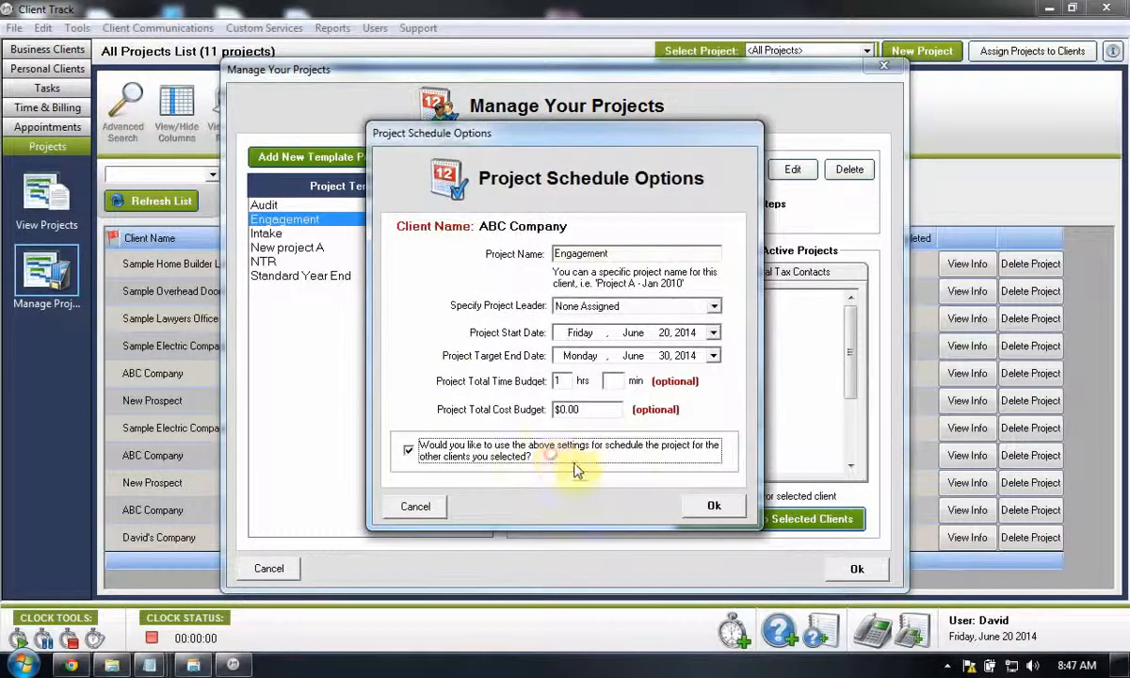
{"action": "left_click", "coordinate": [708, 506]}
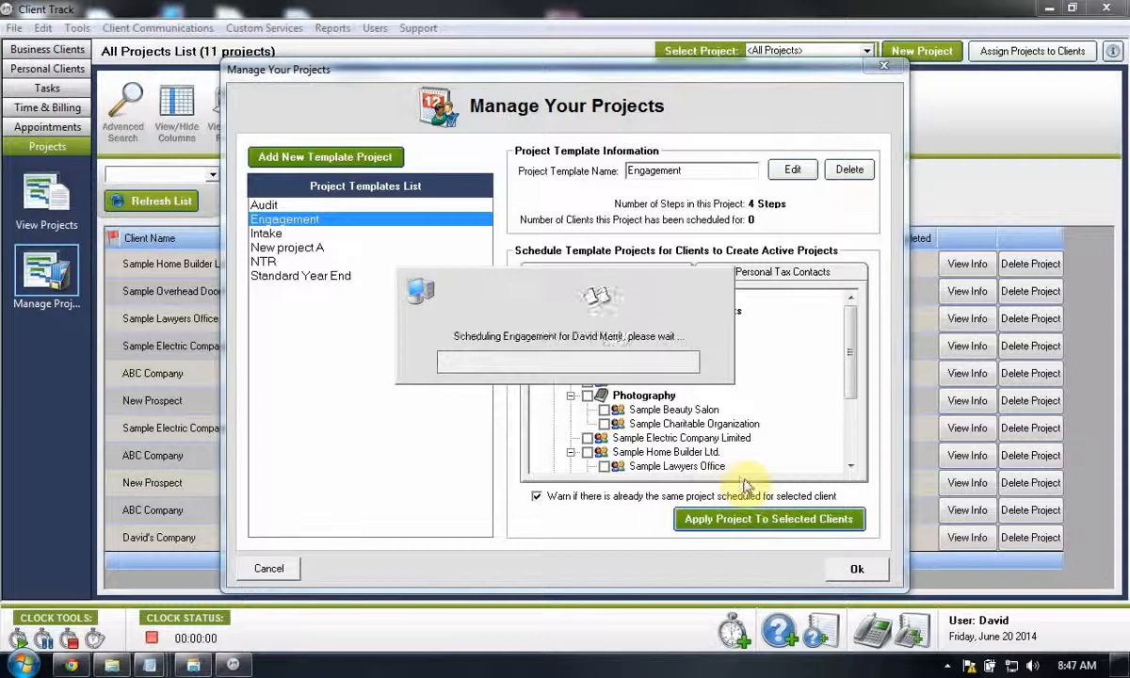
{"action": "left_click", "coordinate": [563, 340]}
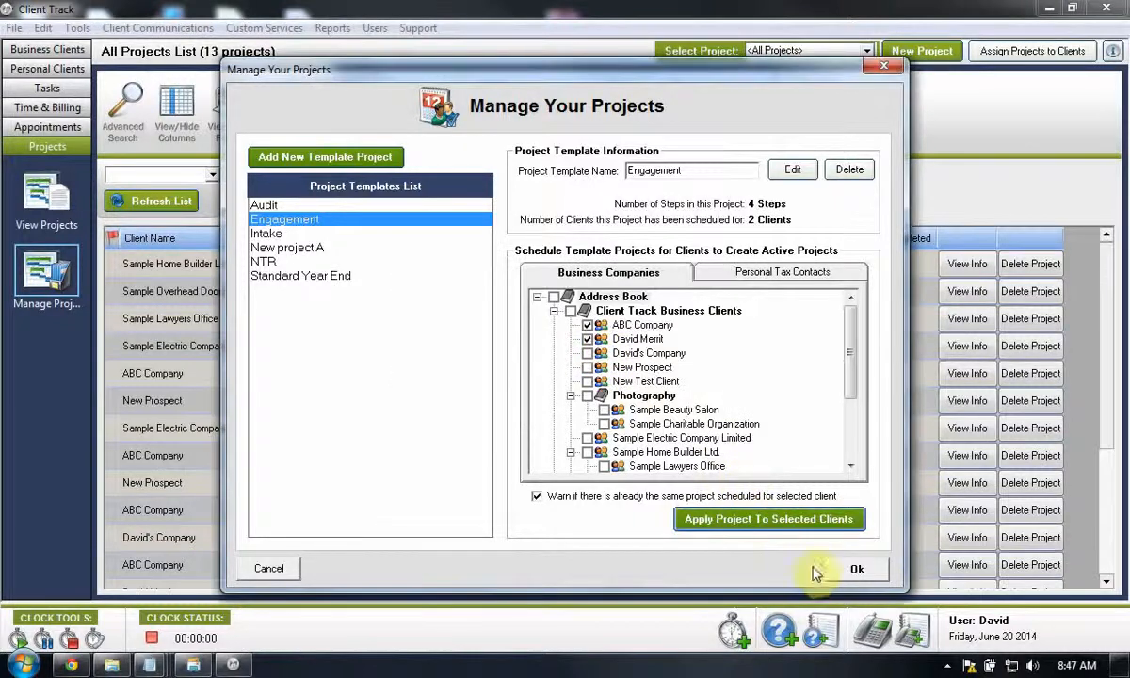
{"action": "left_click", "coordinate": [850, 568]}
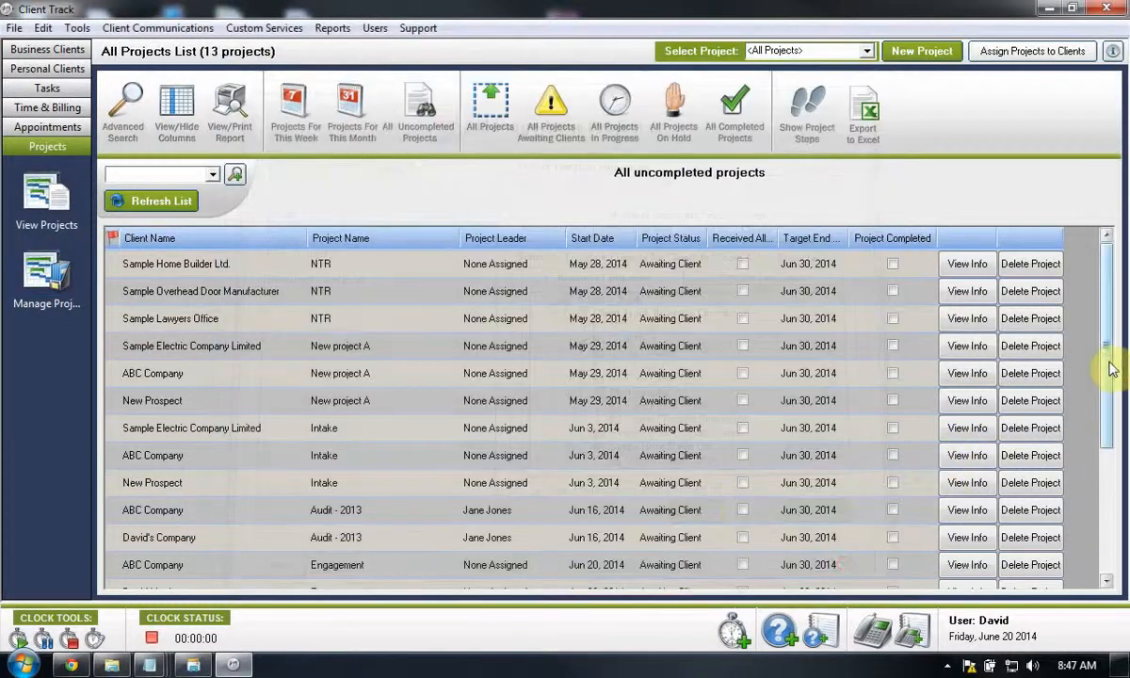
- Filter the projects list to show only the Engagement projects with their step columns
{"action": "left_click_drag", "start_coordinate": [1109, 367], "coordinate": [1104, 481]}
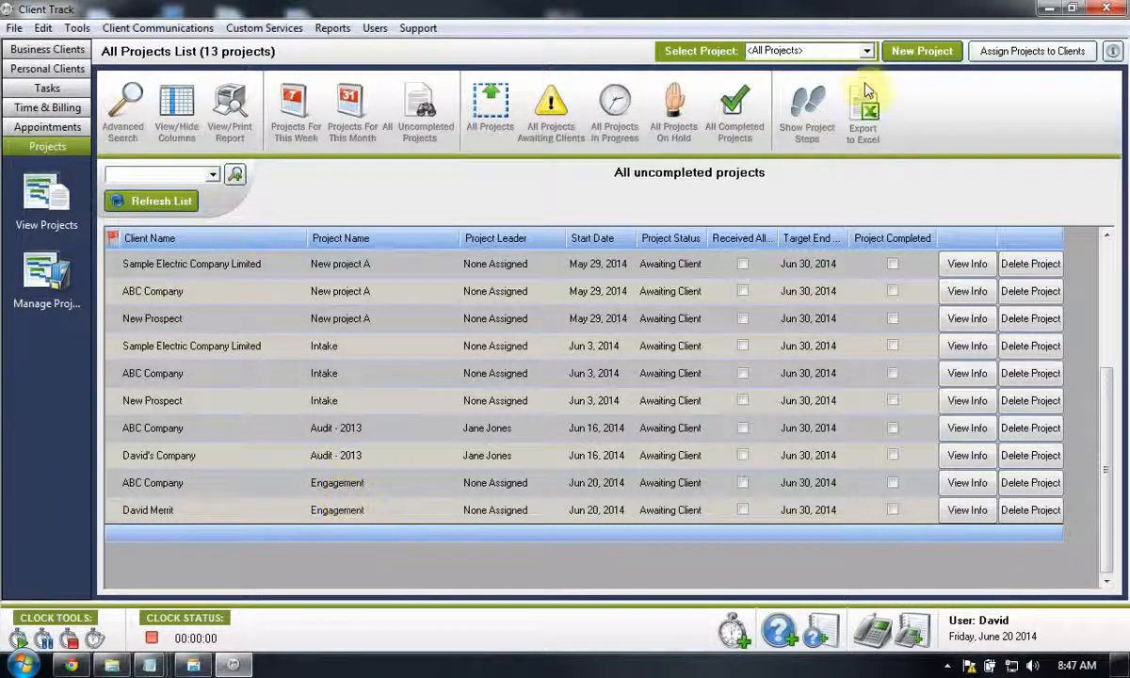
{"action": "left_click", "coordinate": [866, 51]}
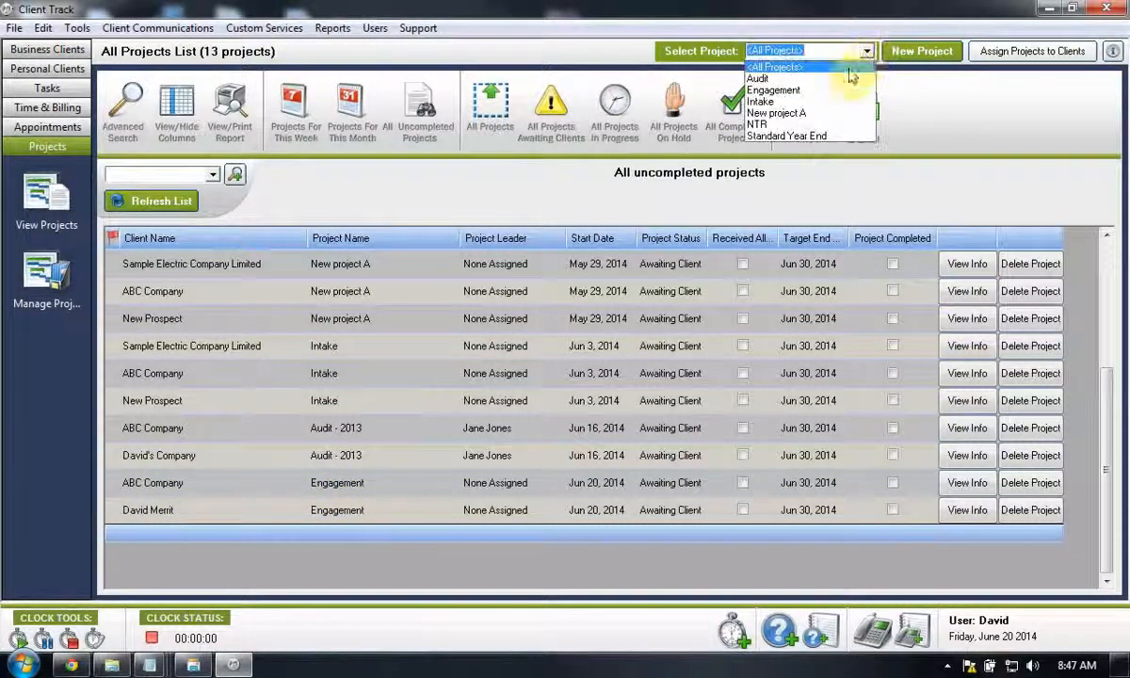
{"action": "left_click", "coordinate": [778, 89]}
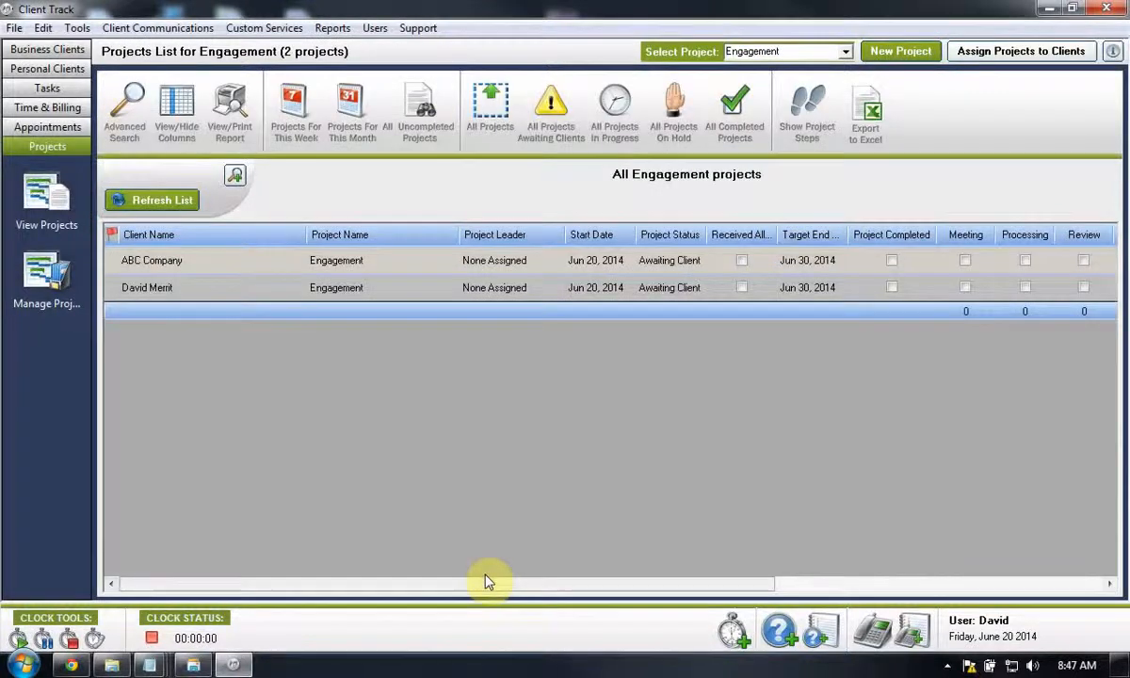
{"action": "left_click_drag", "start_coordinate": [487, 583], "coordinate": [643, 571]}
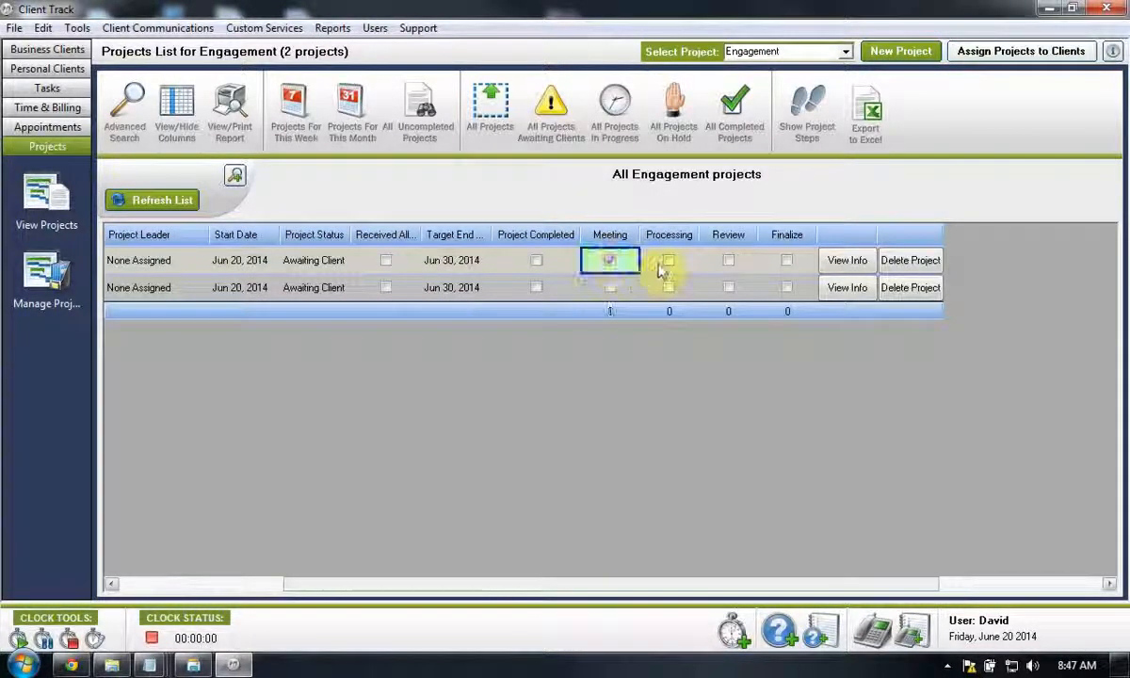
- Mark the Processing step done for the first Engagement project, then open that step's details and accept them as they are
{"action": "left_click", "coordinate": [667, 262]}
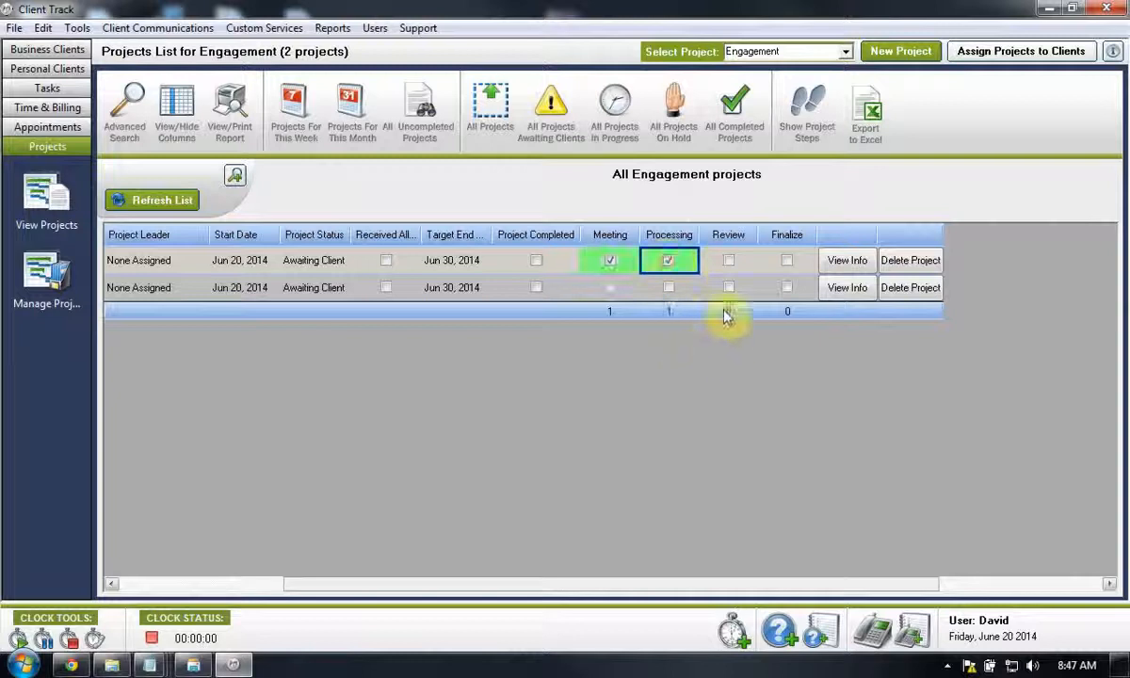
{"action": "left_click", "coordinate": [688, 264]}
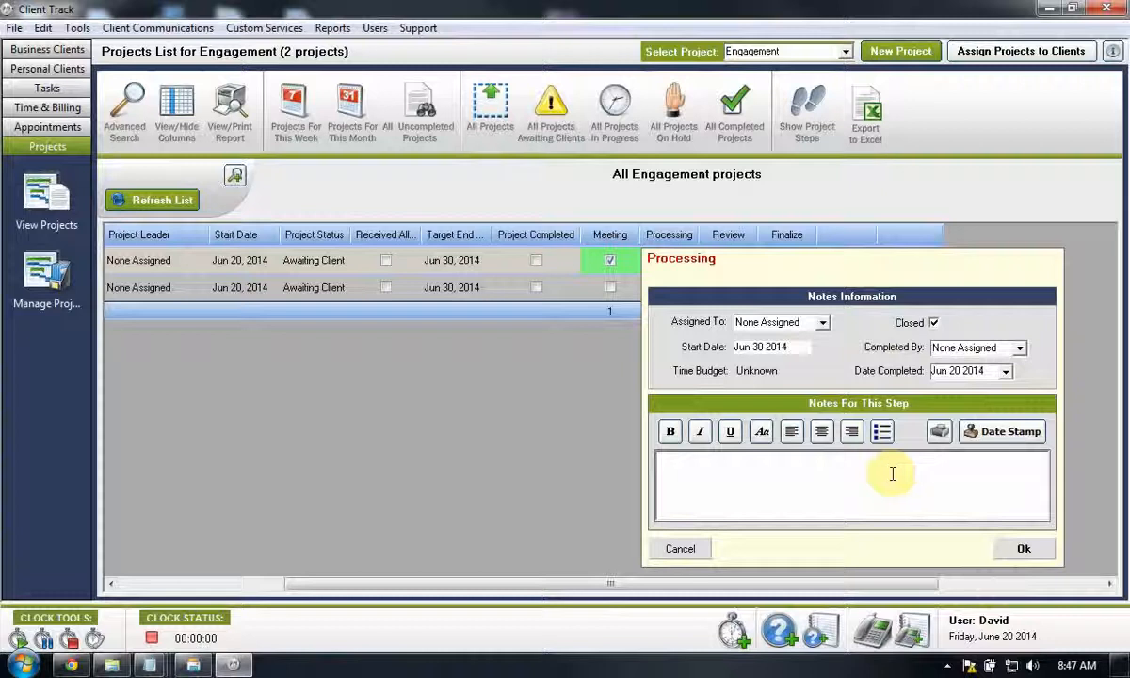
{"action": "left_click", "coordinate": [1019, 549]}
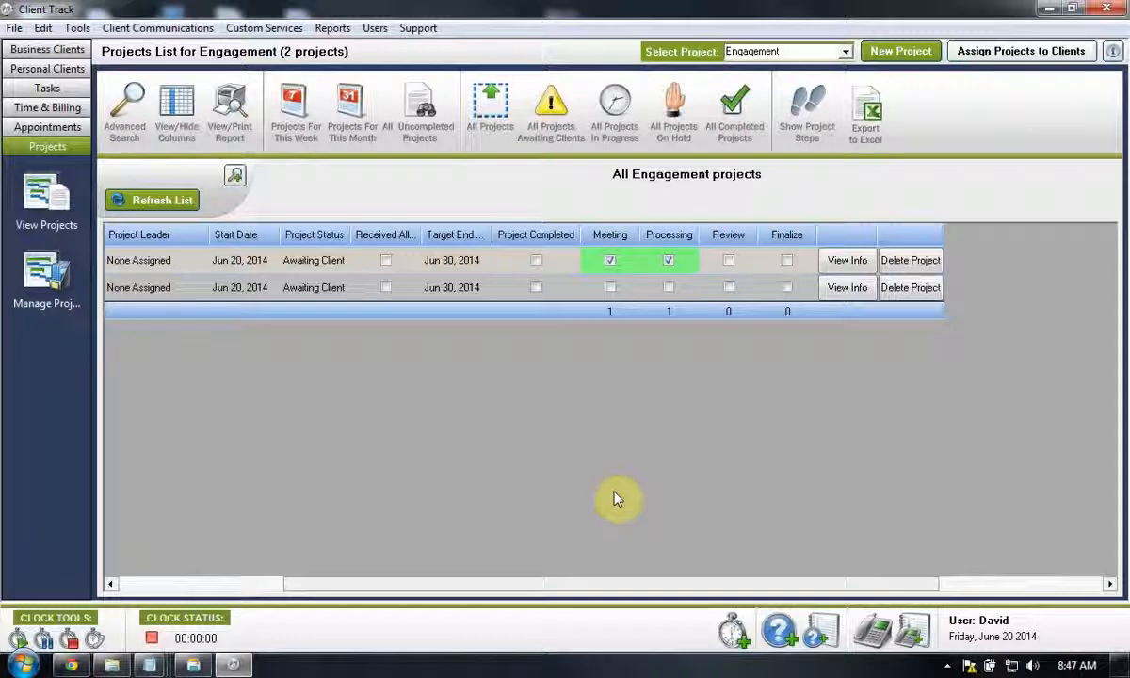
- Open the personal clients' tax returns list and mark the Contacted step done for the first listed client
{"action": "left_click", "coordinate": [40, 75]}
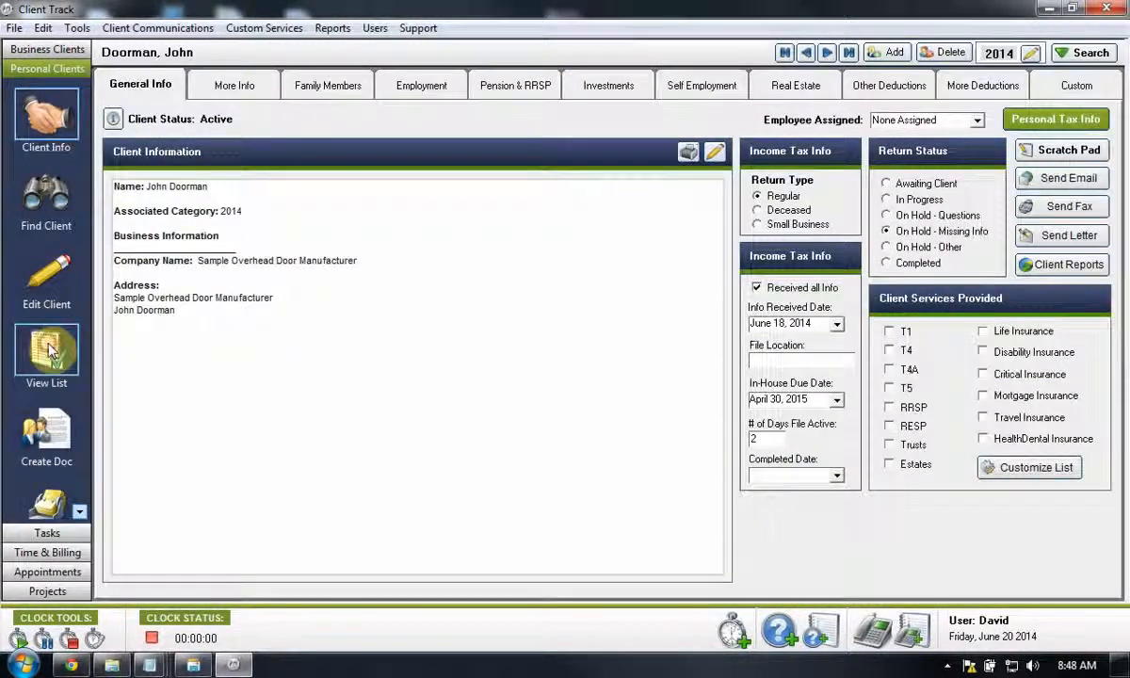
{"action": "left_click", "coordinate": [51, 350]}
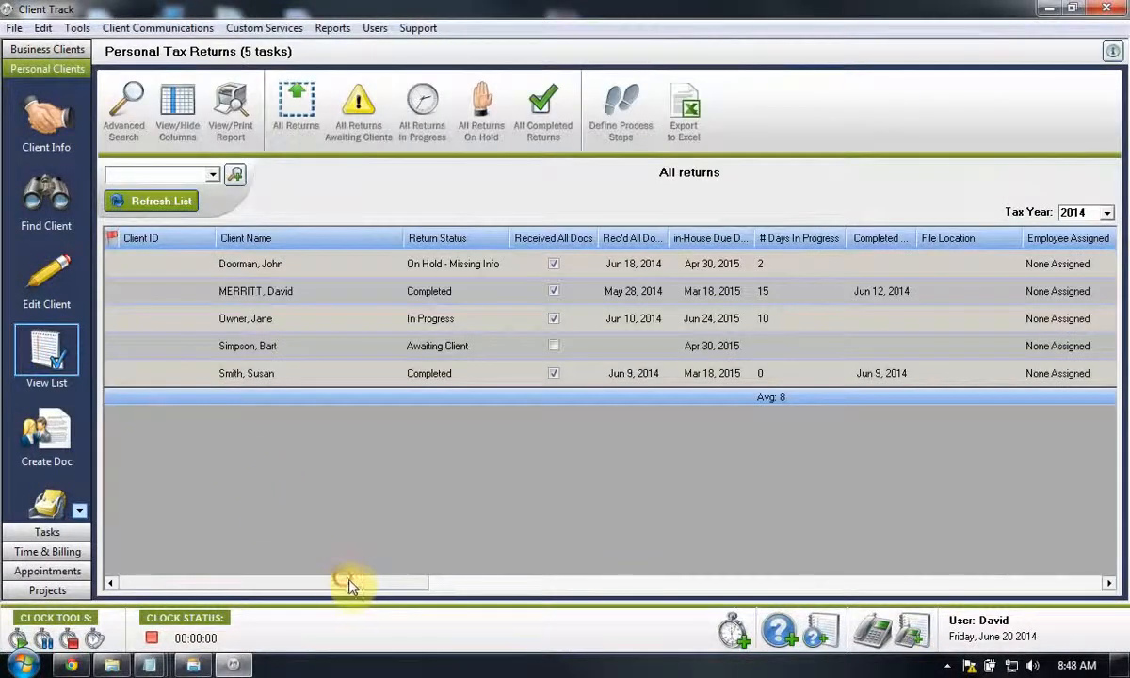
{"action": "mouse_move", "coordinate": [348, 584]}
{"action": "left_mouse_down"}
{"action": "mouse_move", "coordinate": [379, 588]}
{"action": "mouse_move", "coordinate": [339, 589]}
{"action": "left_mouse_up"}
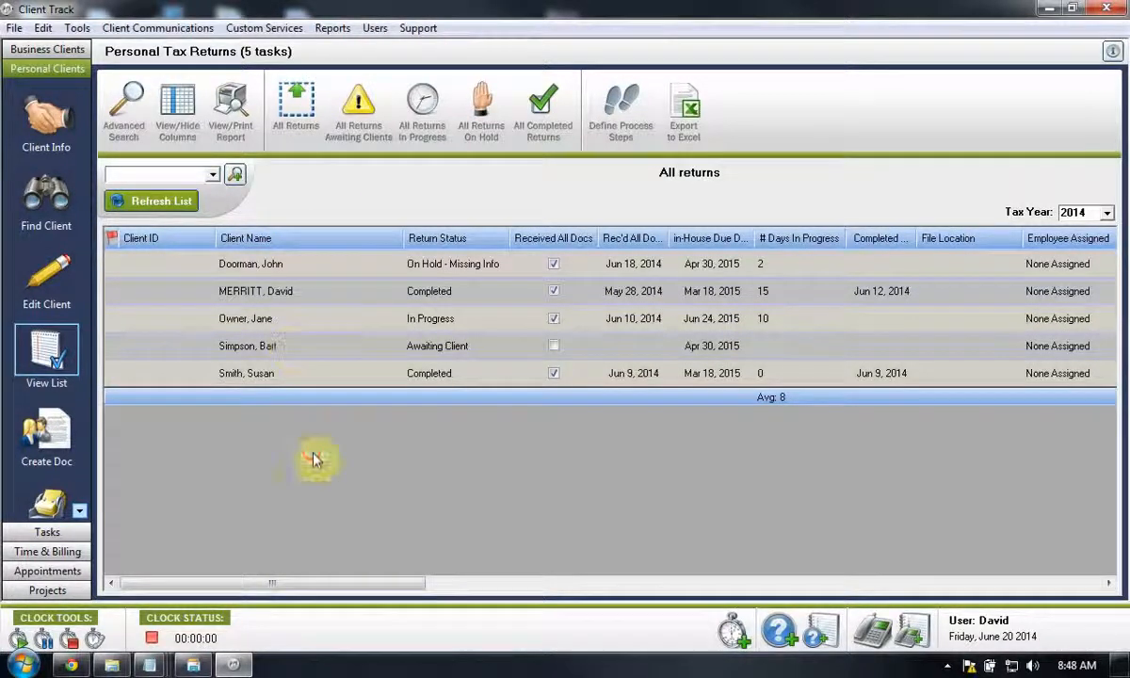
{"action": "left_click_drag", "start_coordinate": [353, 580], "coordinate": [681, 584]}
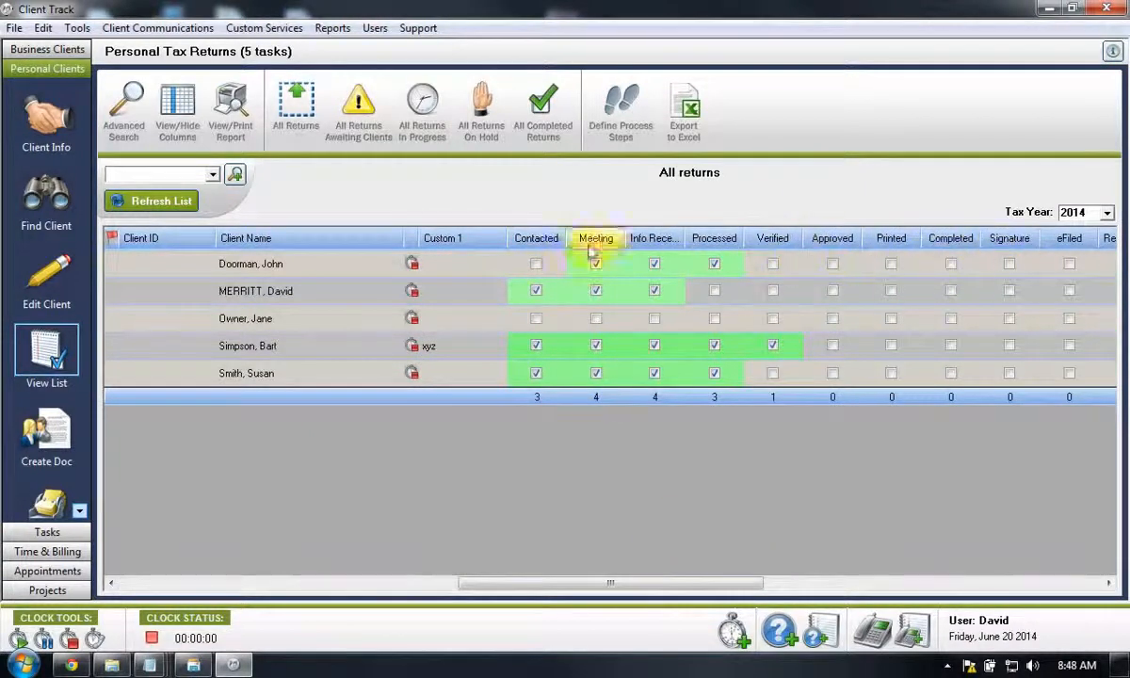
{"action": "left_click", "coordinate": [535, 267]}
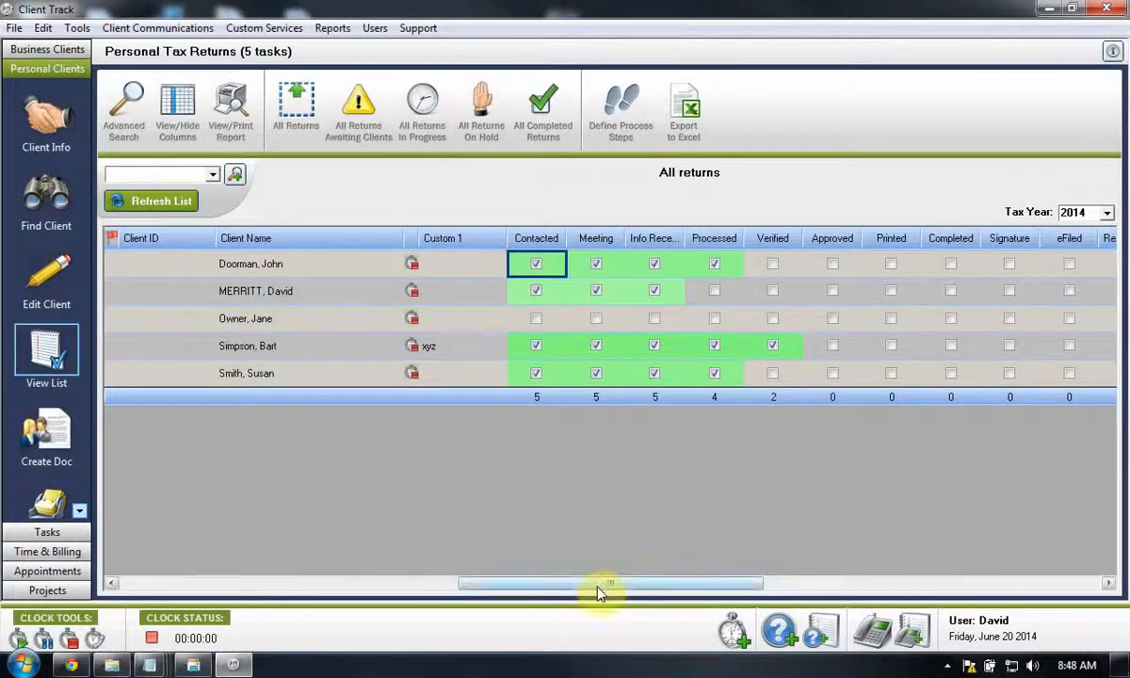
- Set the fourth listed client's return status to In Progress and mark all documents as received
{"action": "left_click_drag", "start_coordinate": [599, 583], "coordinate": [273, 579]}
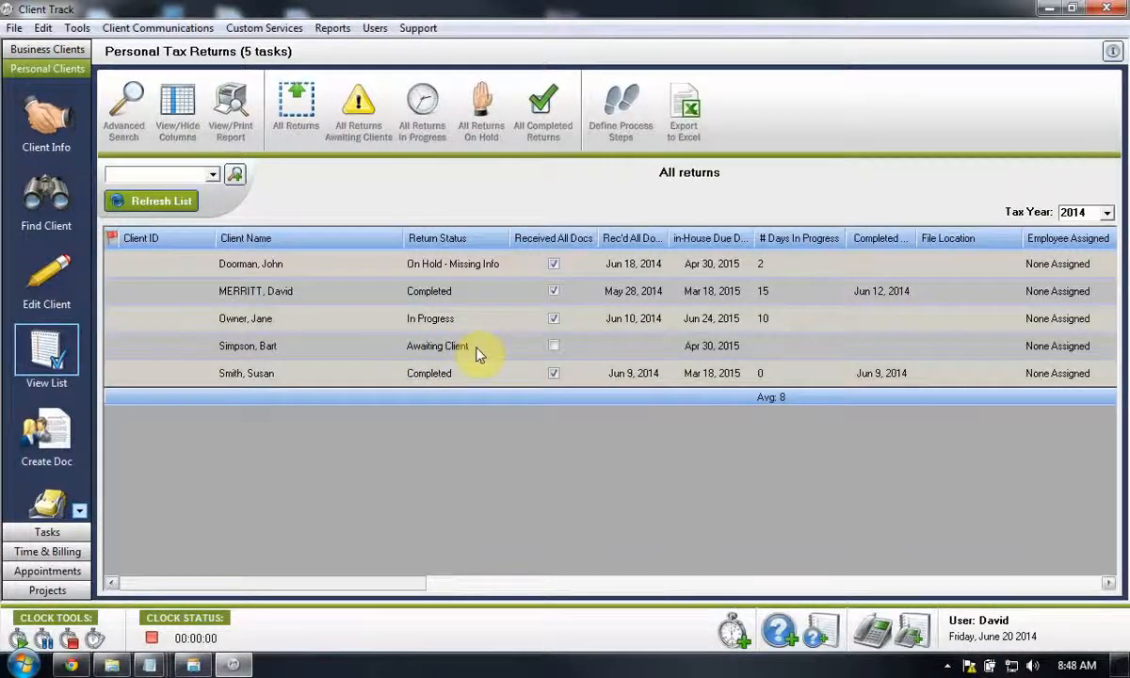
{"action": "left_click", "coordinate": [478, 354]}
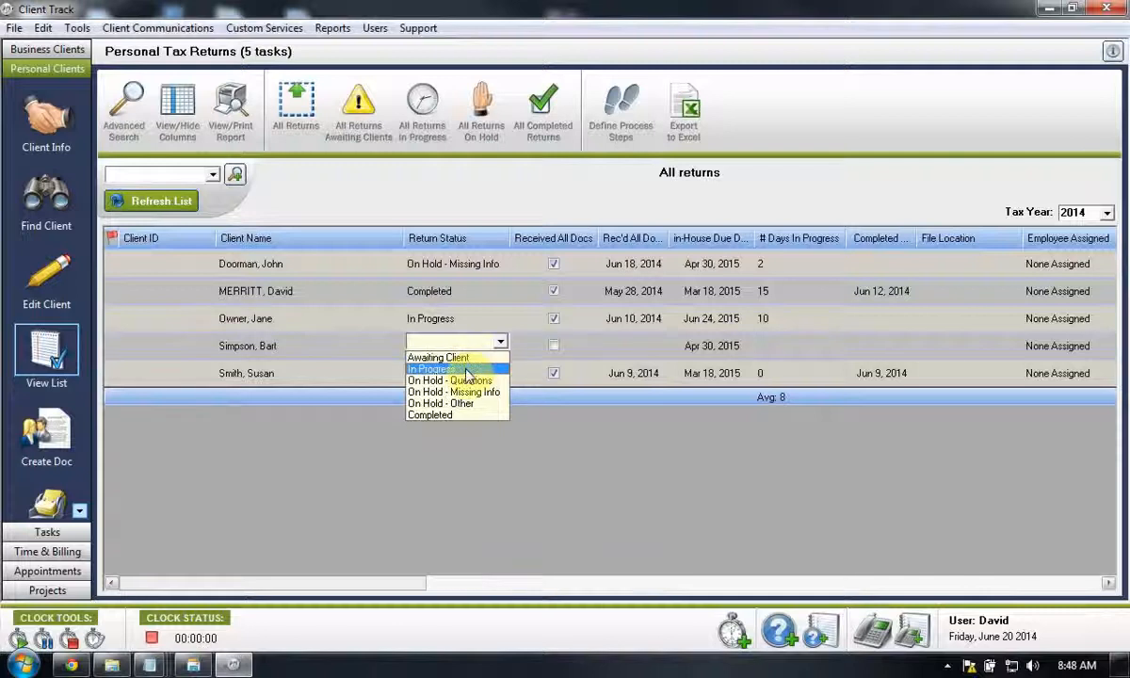
{"action": "left_click", "coordinate": [467, 370]}
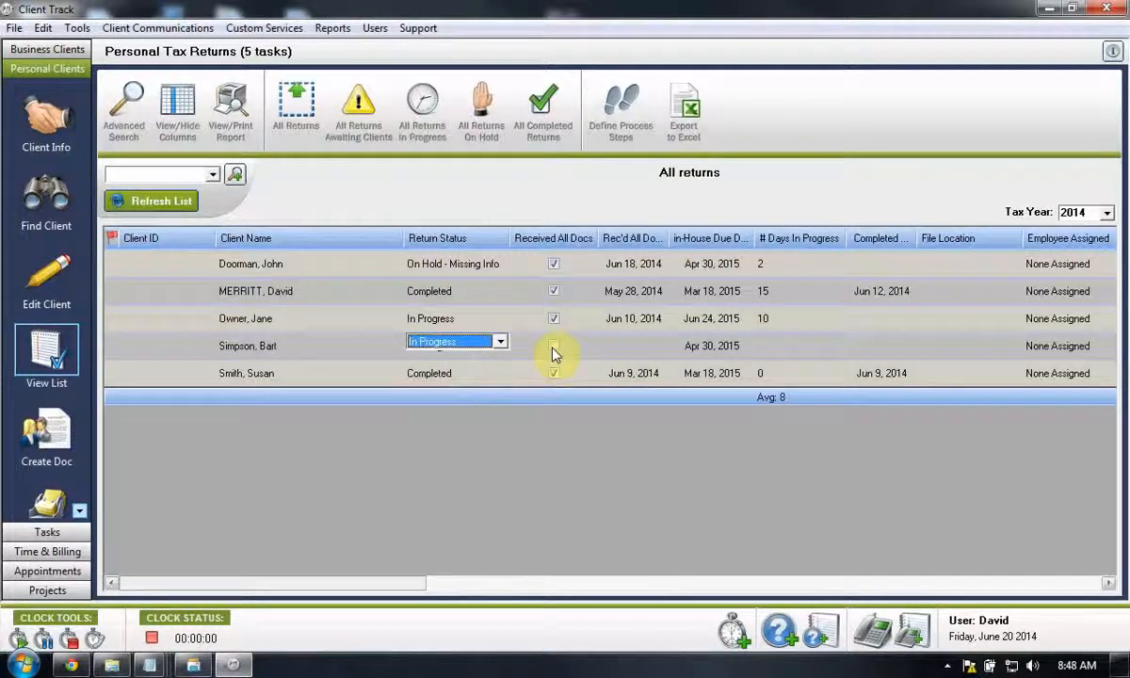
{"action": "left_click", "coordinate": [554, 349]}
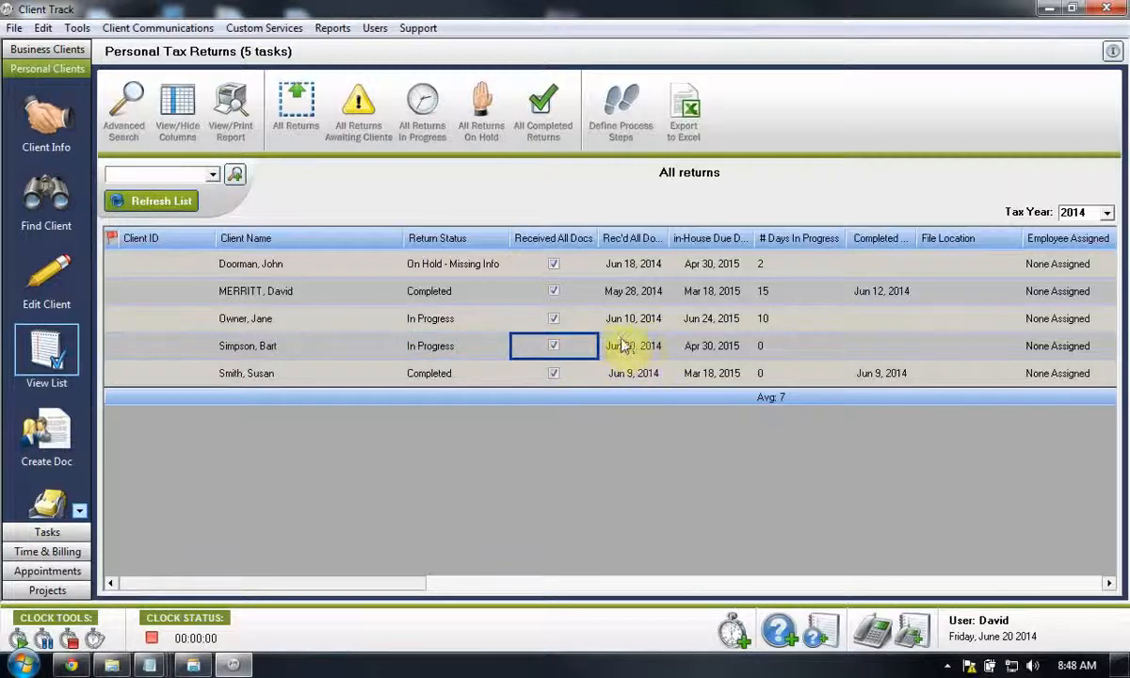
- Set the fourth listed client's in-house due date to June 30, 2015
{"action": "left_click", "coordinate": [733, 350]}
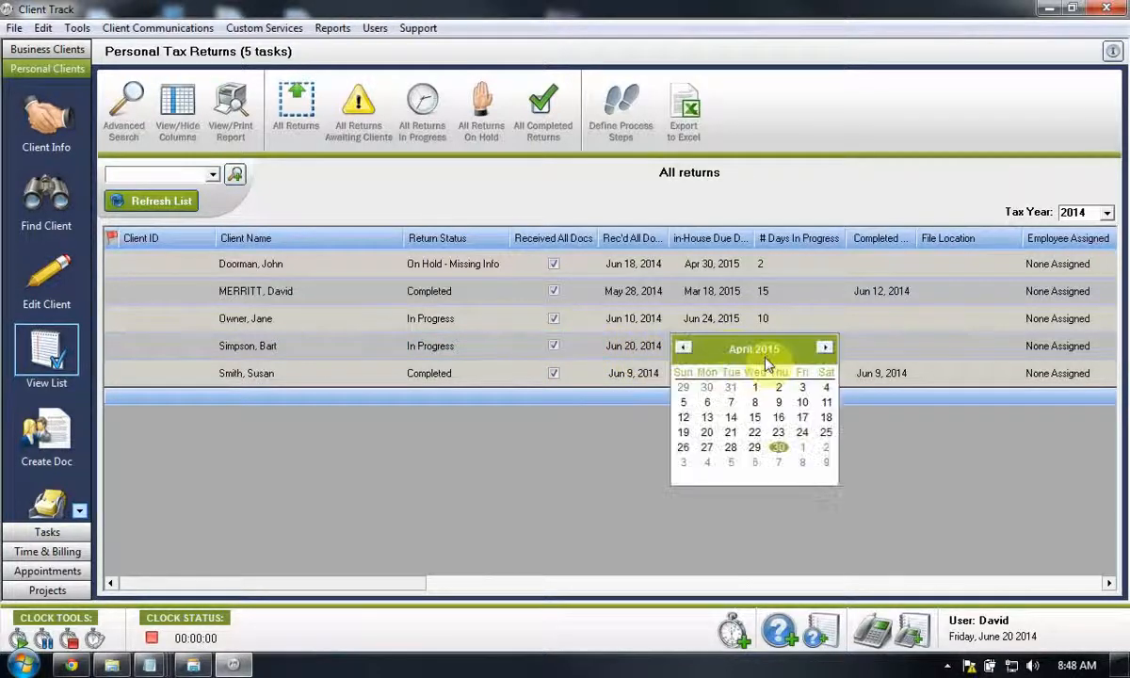
{"action": "left_click", "coordinate": [824, 348]}
{"action": "left_click", "coordinate": [825, 349]}
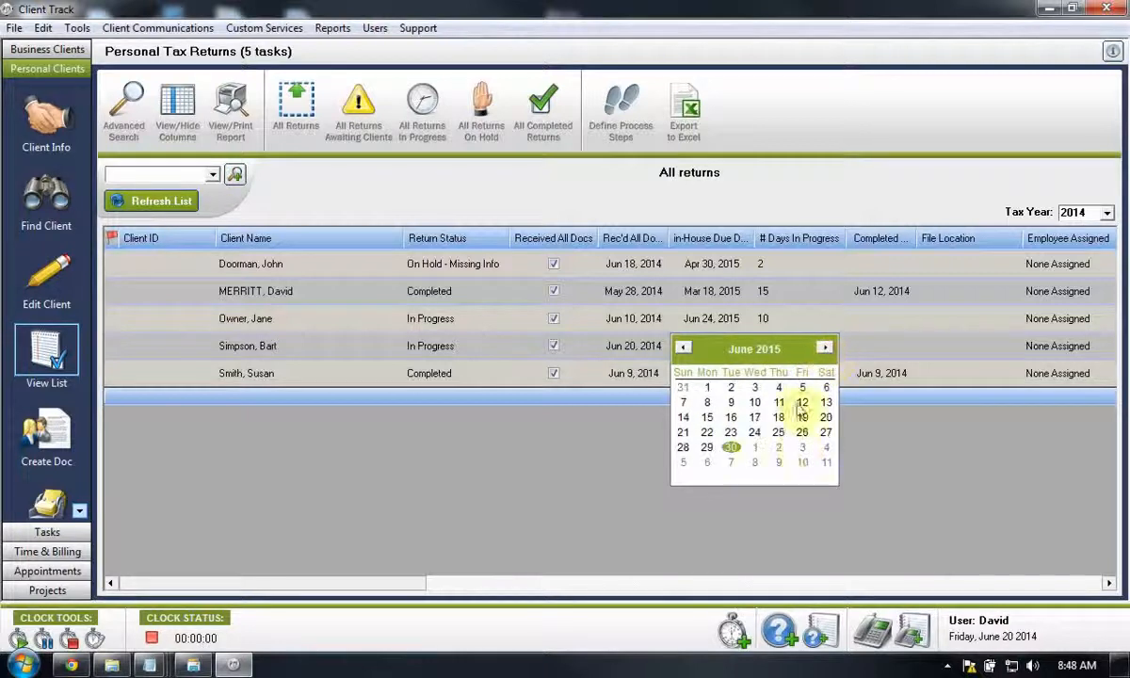
{"action": "left_click", "coordinate": [732, 448]}
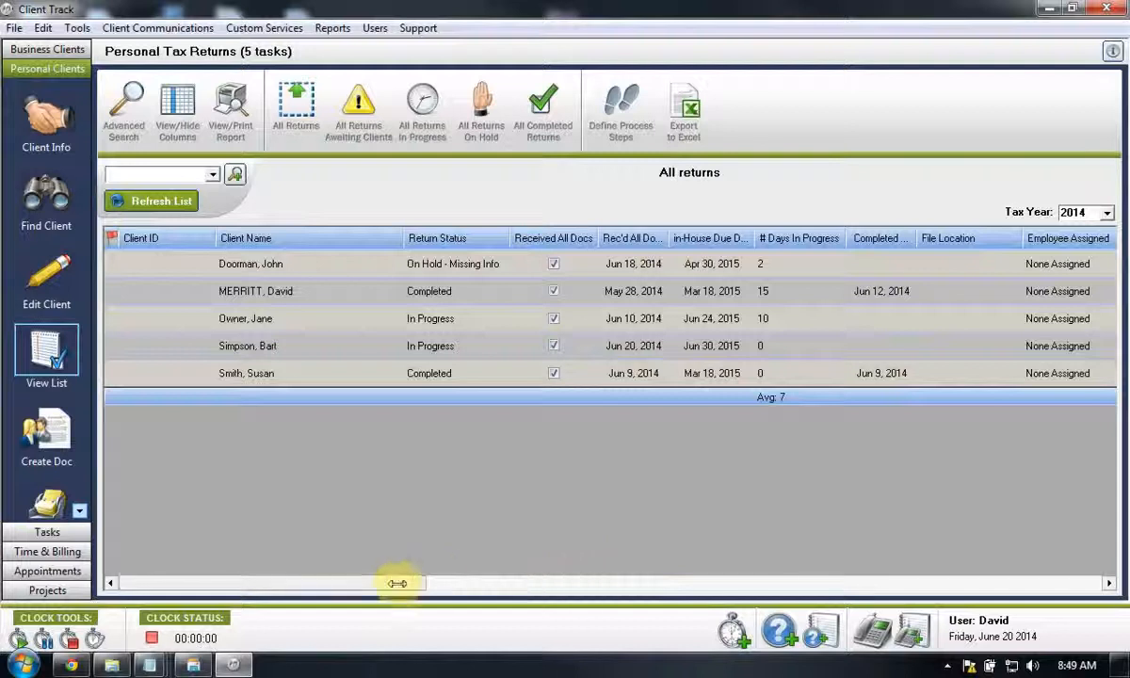
{"action": "left_click_drag", "start_coordinate": [410, 584], "coordinate": [560, 573]}
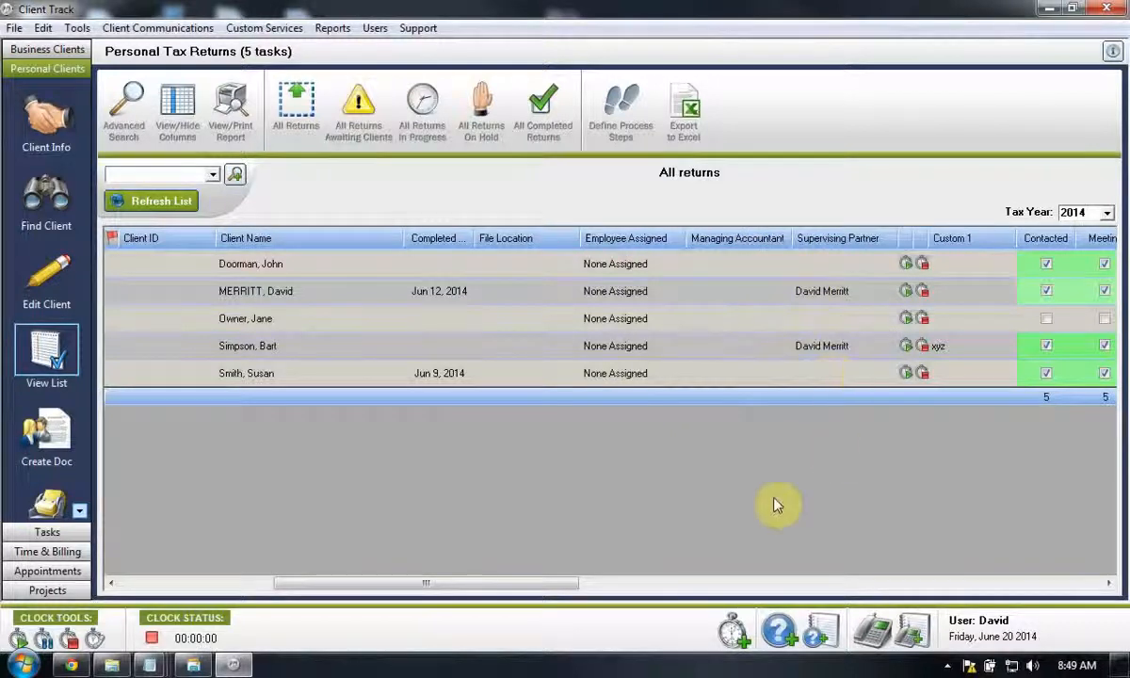
{"action": "left_click_drag", "start_coordinate": [555, 584], "coordinate": [706, 582]}
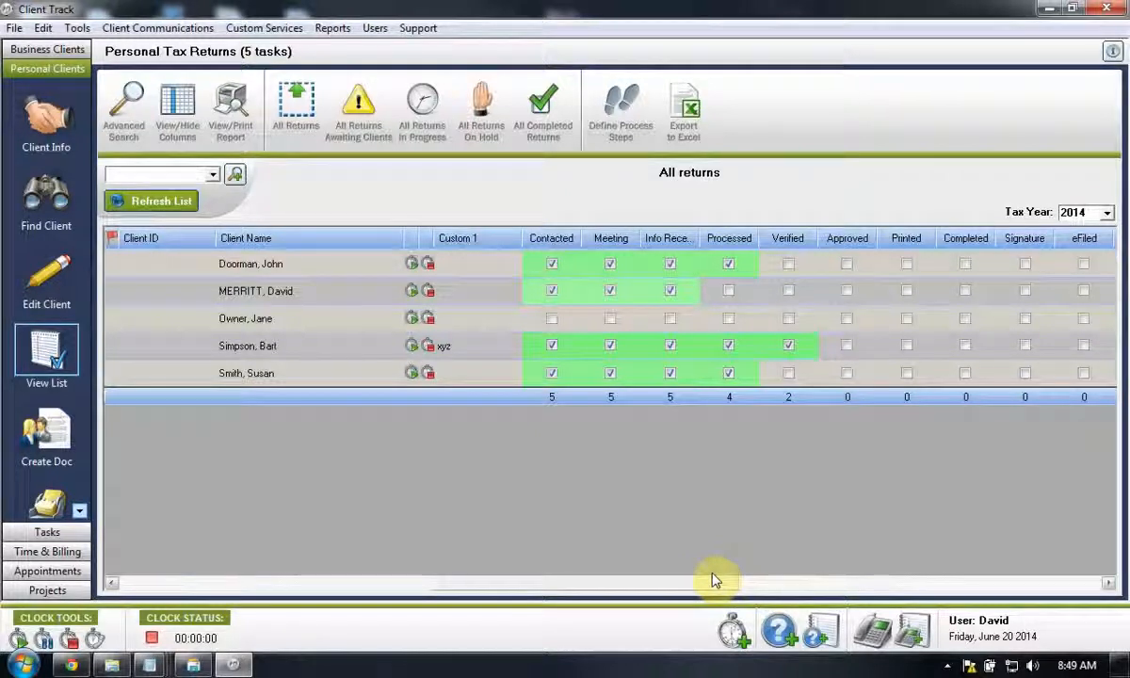
{"action": "left_click_drag", "start_coordinate": [713, 579], "coordinate": [357, 596]}
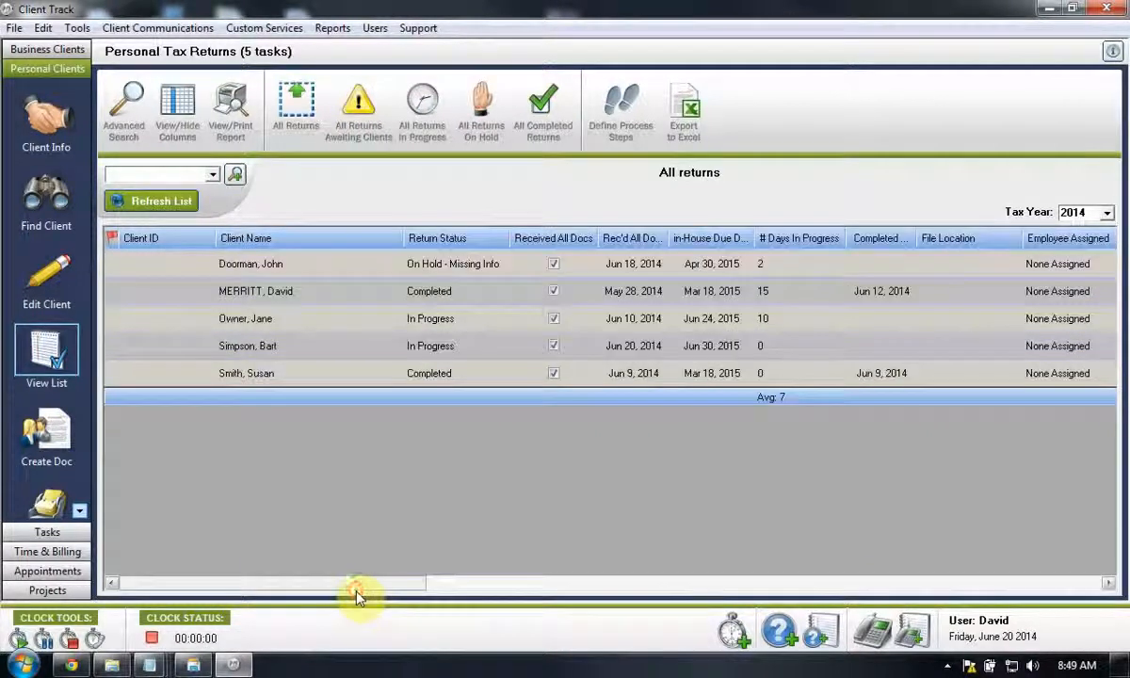